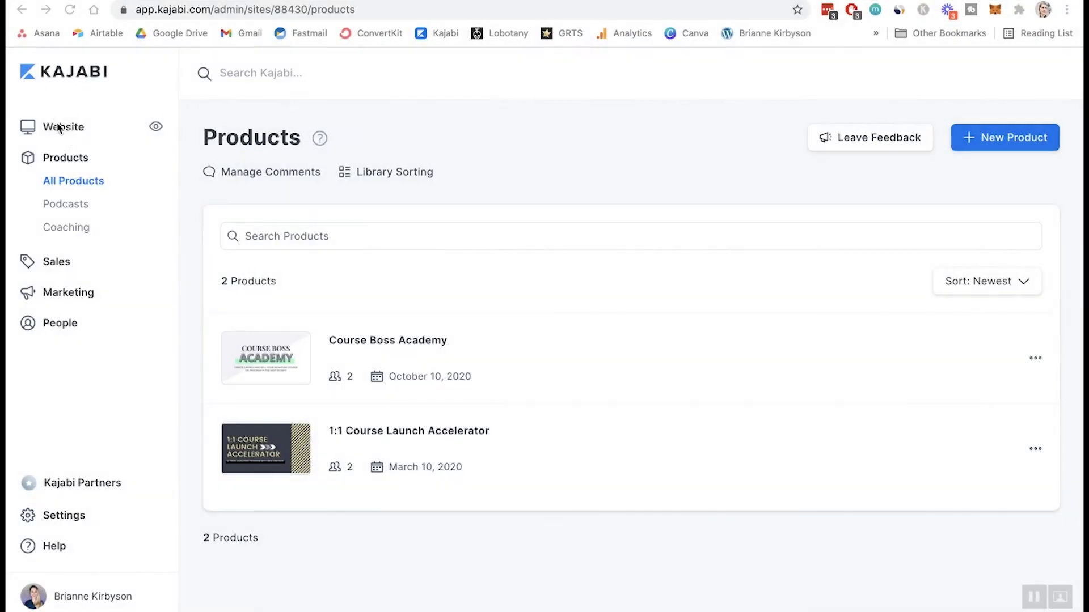
From Products > Coaching, start a new coaching program and choose the Package type.
{"action": "left_click", "coordinate": [74, 230]}
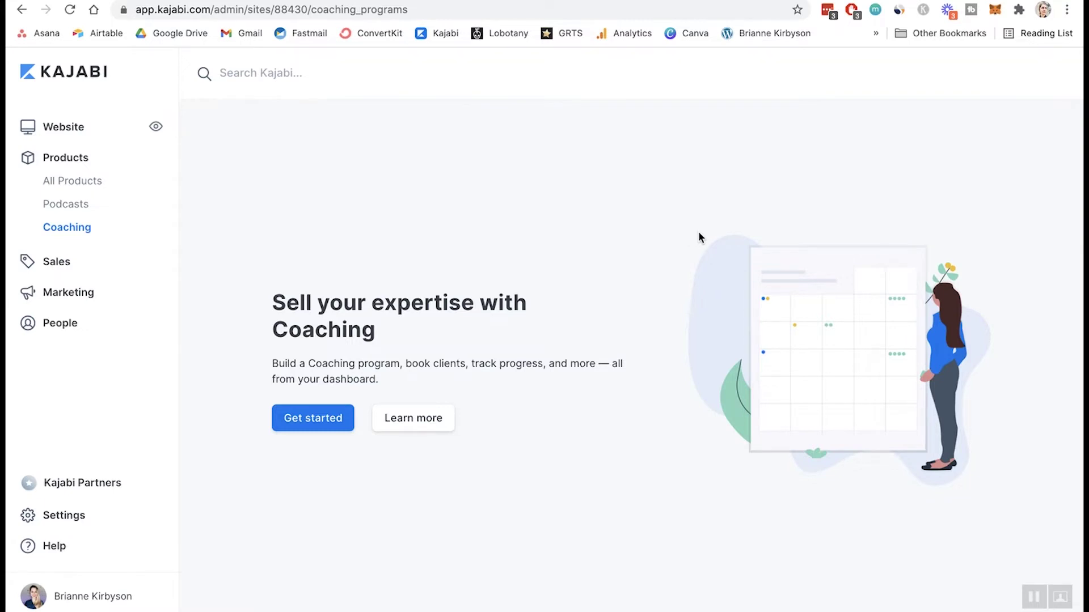
{"action": "left_click", "coordinate": [316, 425]}
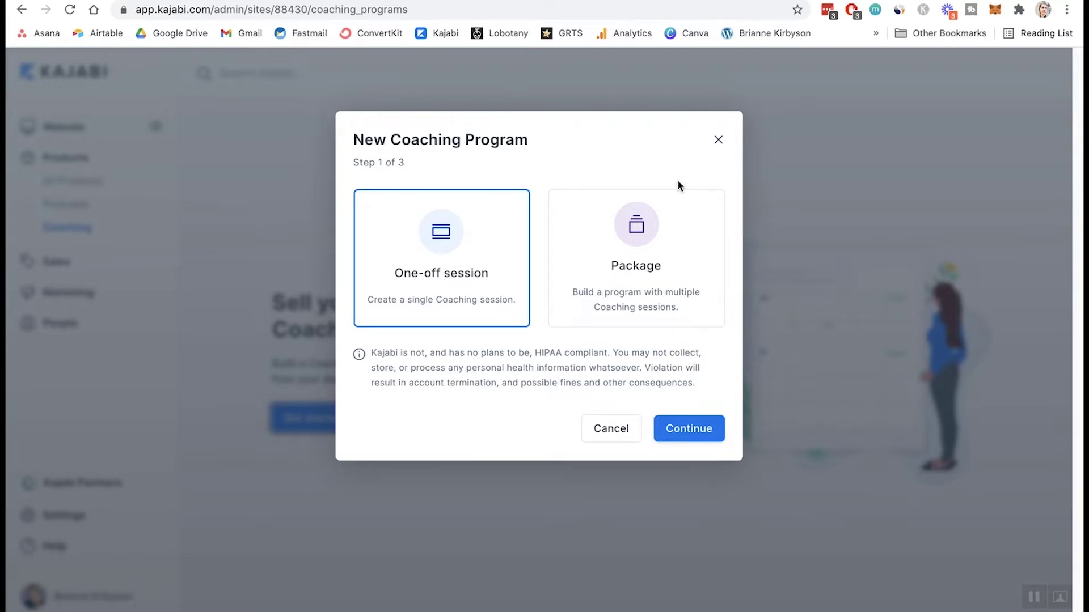
{"action": "left_click", "coordinate": [604, 259]}
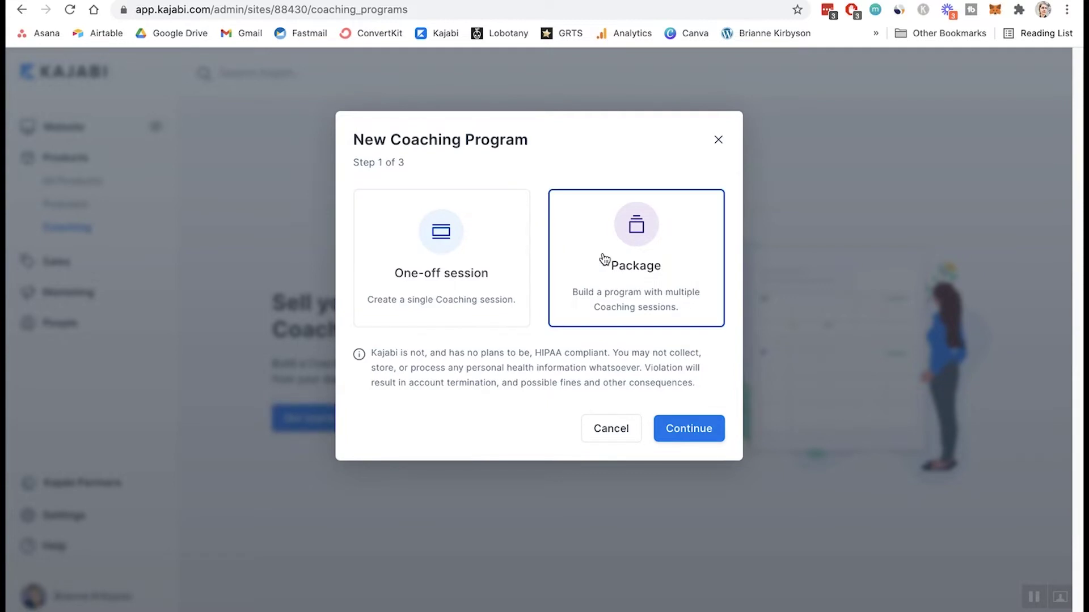
Accept the 1:1 Course Launch Accelerator title, coach, description and thumbnail, and advance to scheduling.
{"action": "left_click", "coordinate": [702, 435]}
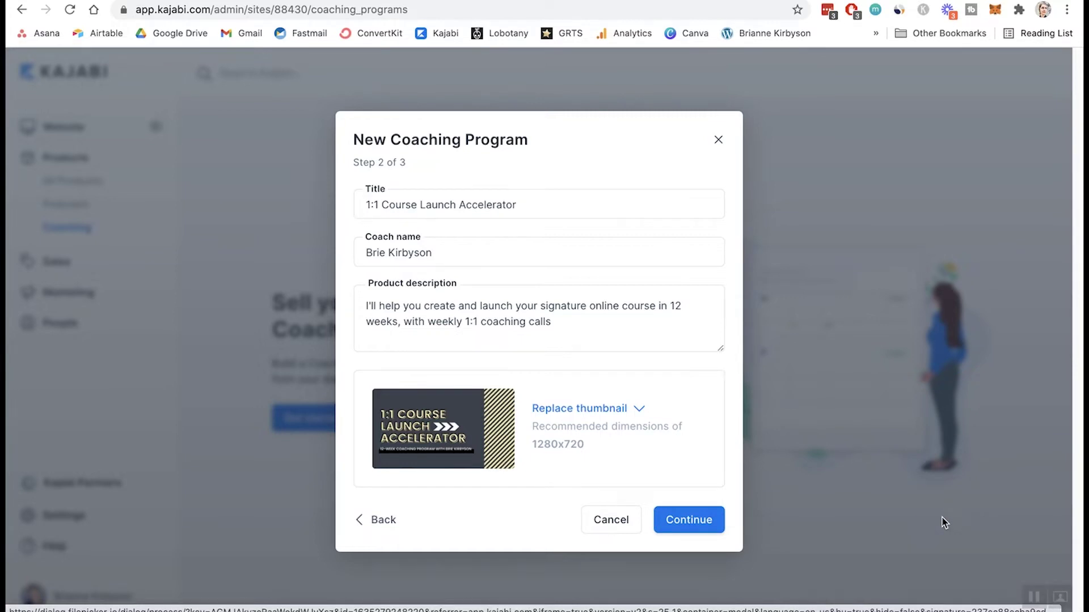
{"action": "left_click", "coordinate": [695, 520]}
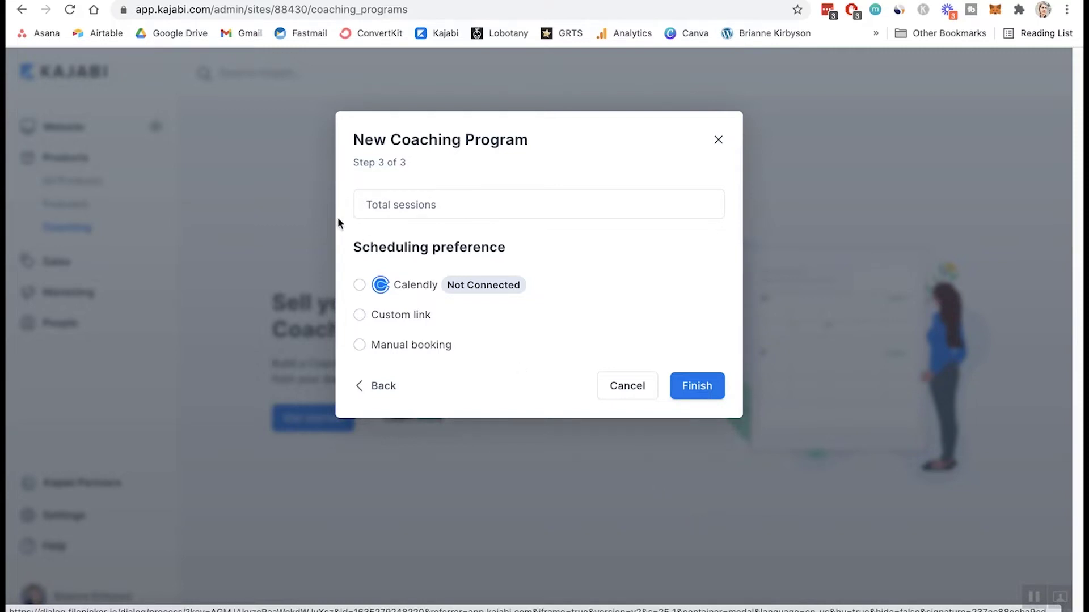
Set Total sessions to 12.
{"action": "left_click", "coordinate": [363, 205]}
{"action": "type", "text": "12"}
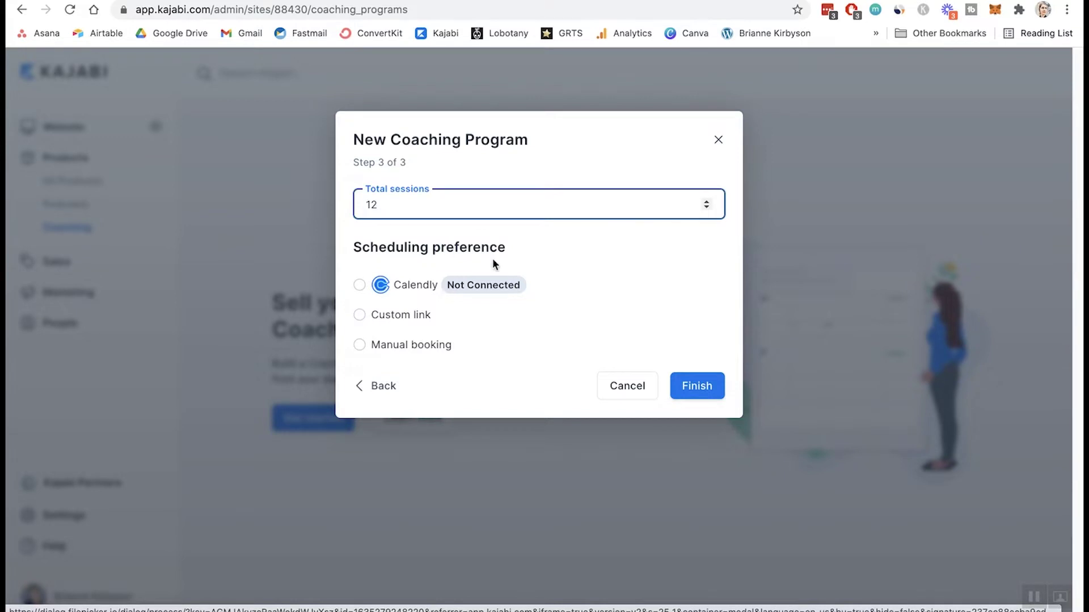
{"action": "left_click", "coordinate": [621, 251]}
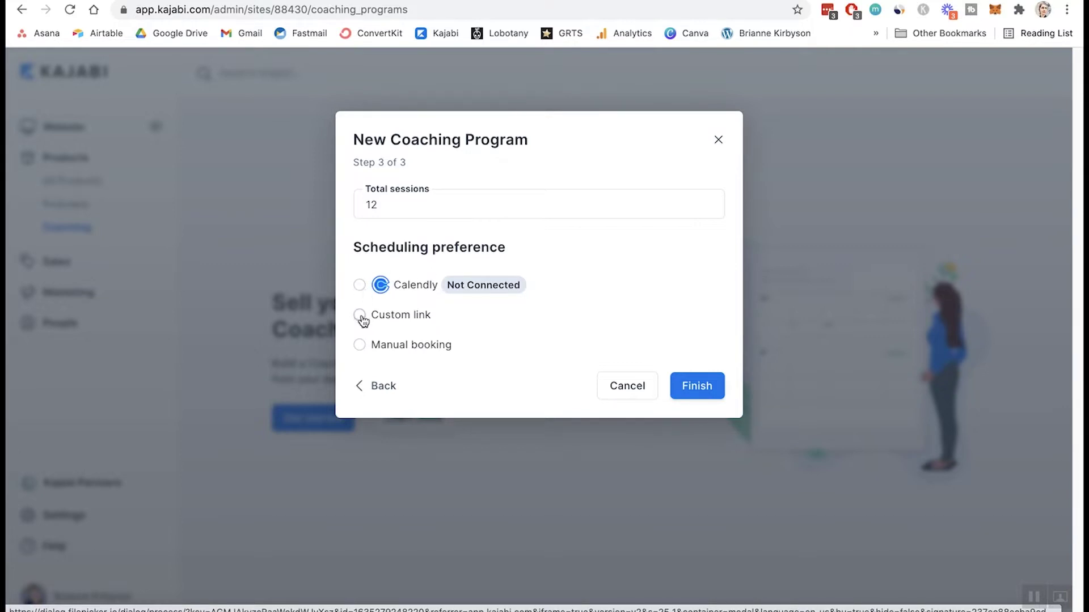
Choose Calendly as the scheduling method and begin connecting the Calendly account.
{"action": "left_click", "coordinate": [361, 348]}
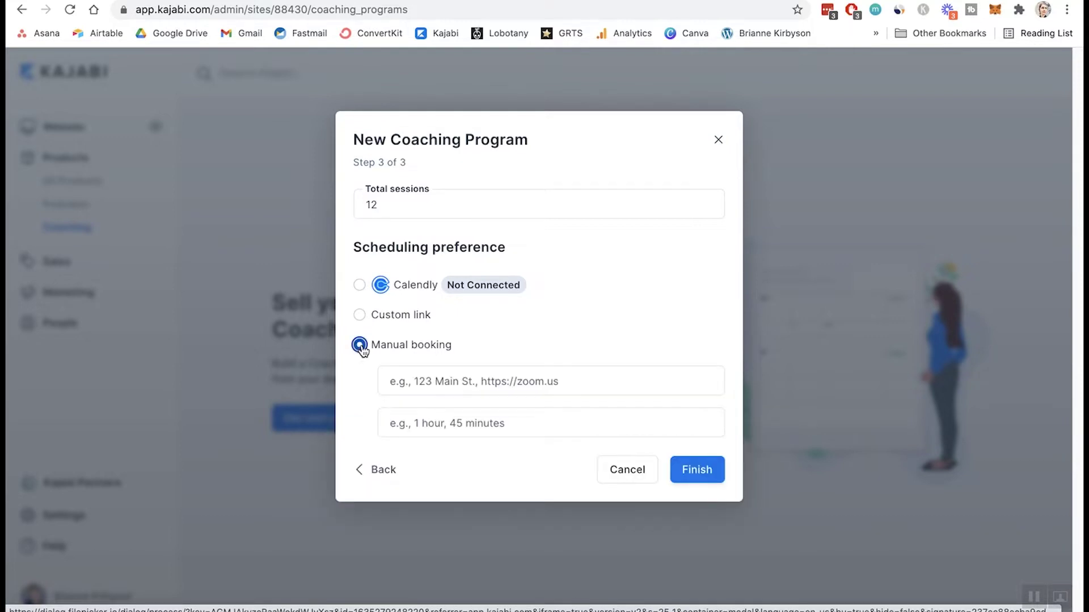
{"action": "left_click", "coordinate": [359, 287]}
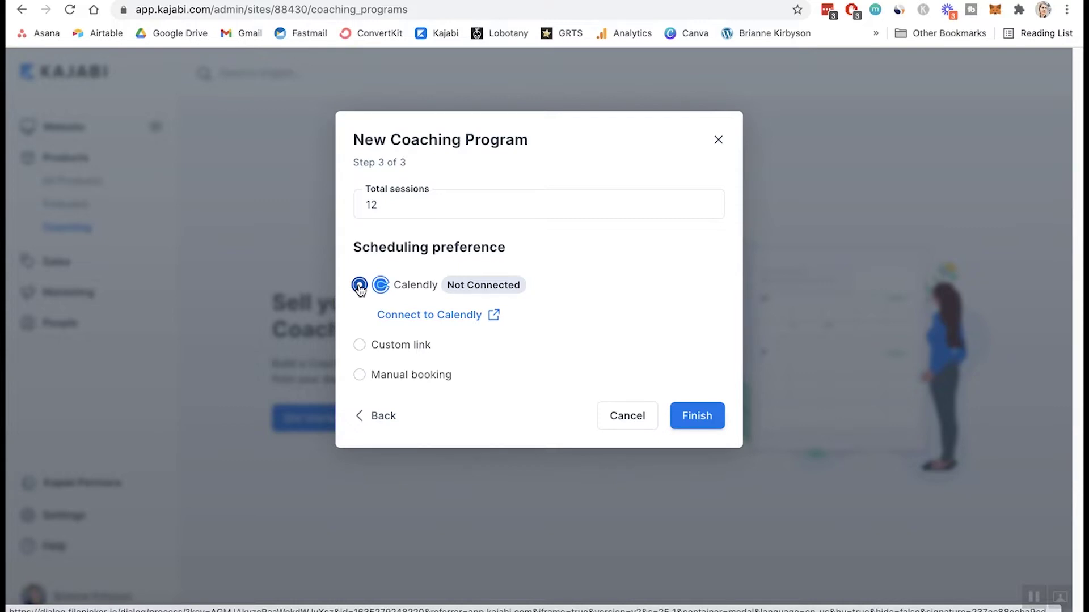
{"action": "left_click", "coordinate": [469, 318]}
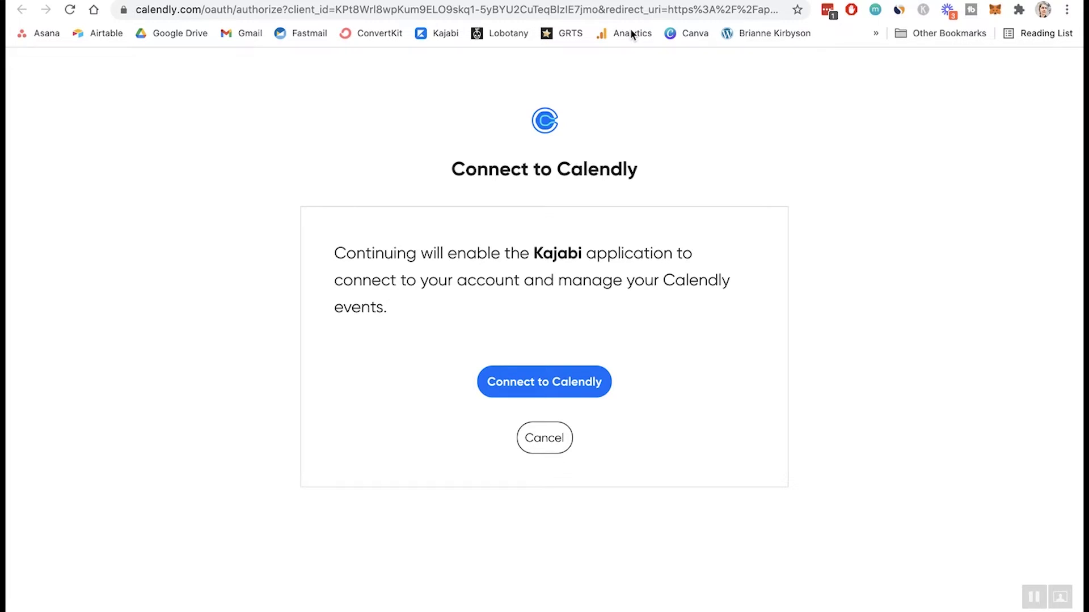
Authorize Kajabi in Calendly and start a new One-on-One event type.
{"action": "left_click", "coordinate": [533, 381]}
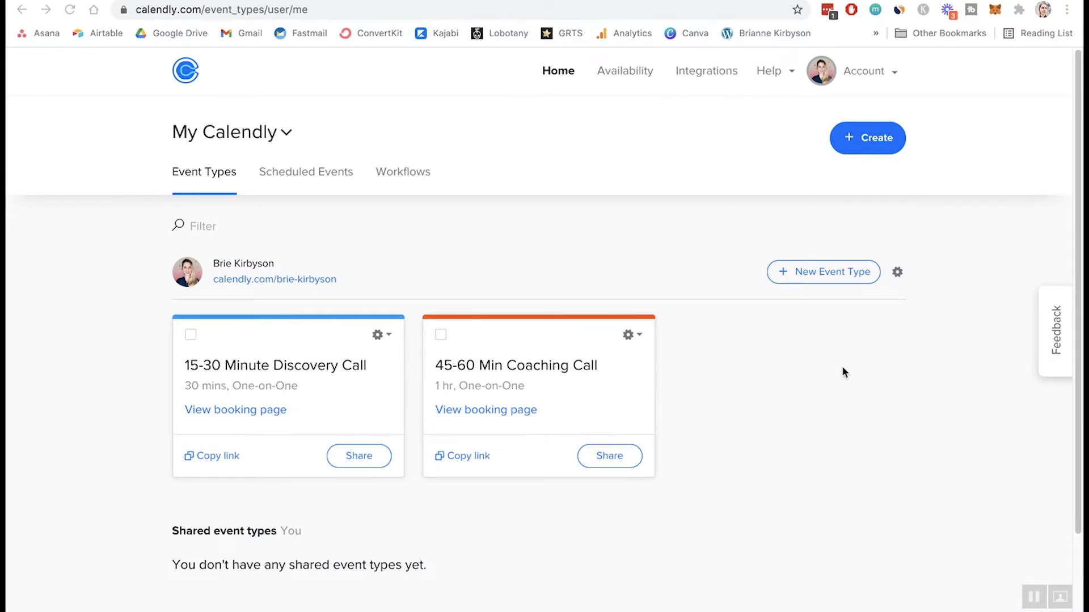
{"action": "left_click", "coordinate": [810, 279]}
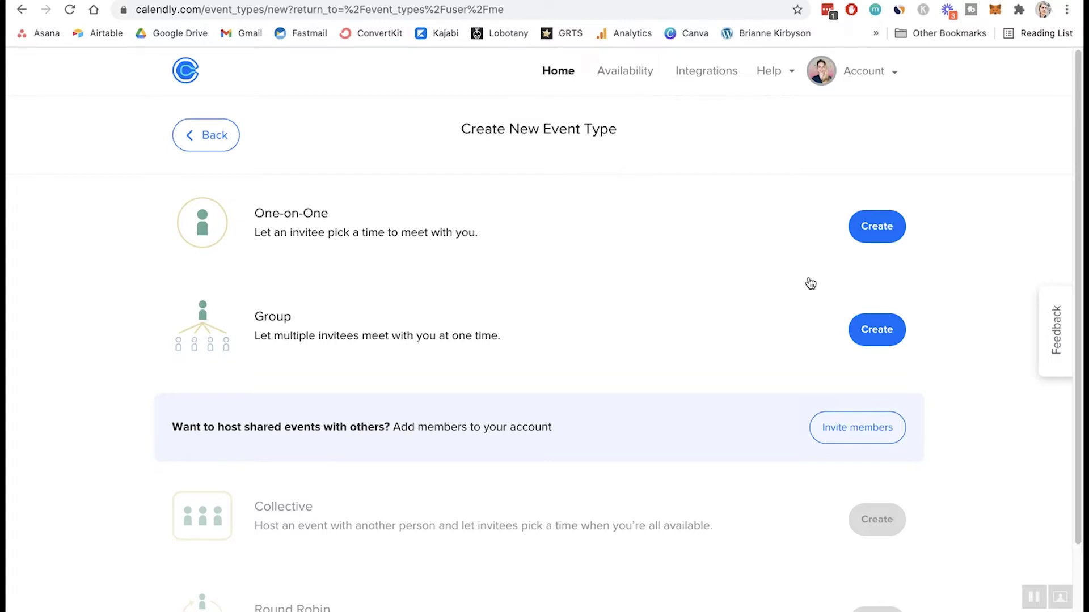
{"action": "left_click", "coordinate": [873, 226]}
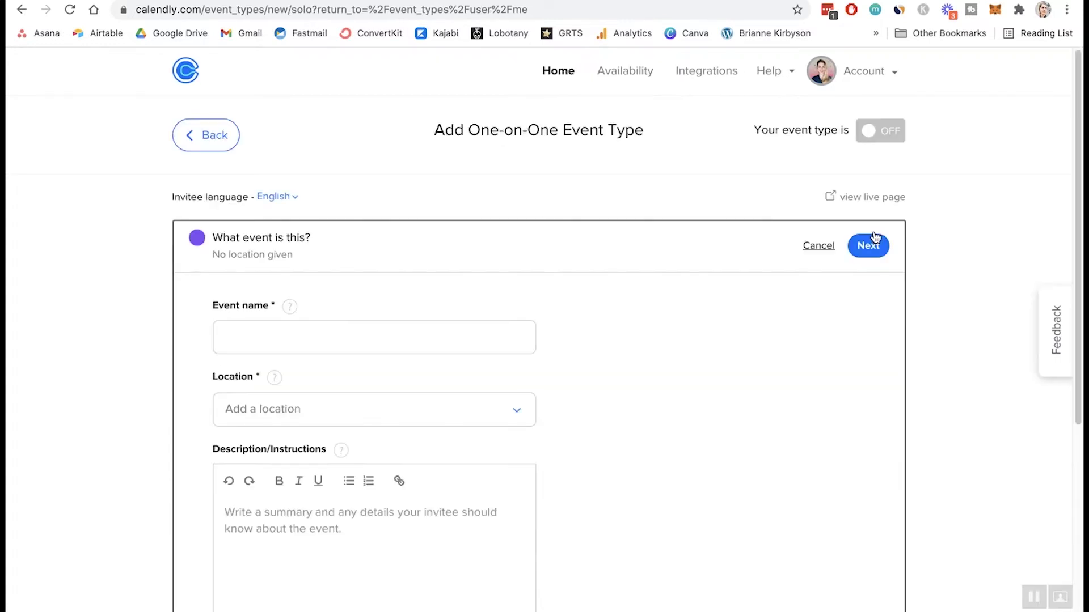
Name the event '1:1 Coaching Call', set its location to Zoom, and save with Next.
{"action": "left_click", "coordinate": [433, 329]}
{"action": "scroll", "coordinate": [432, 325], "scroll_direction": "down", "scroll_amount": 1}
{"action": "type", "text": "1:1 "}
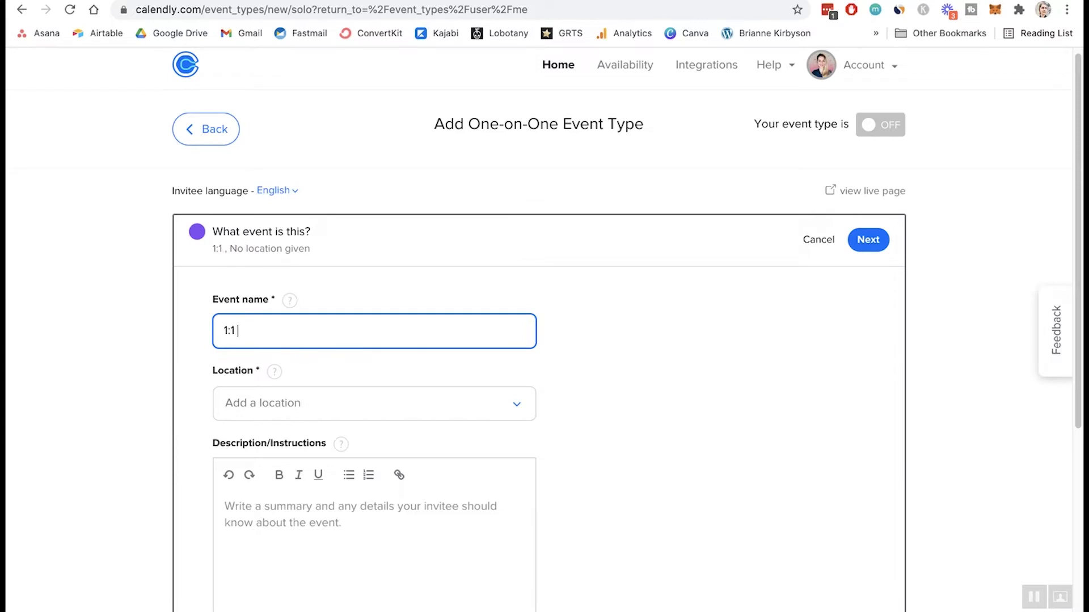
{"action": "type", "text": "Coaching Call"}
{"action": "left_click", "coordinate": [493, 404]}
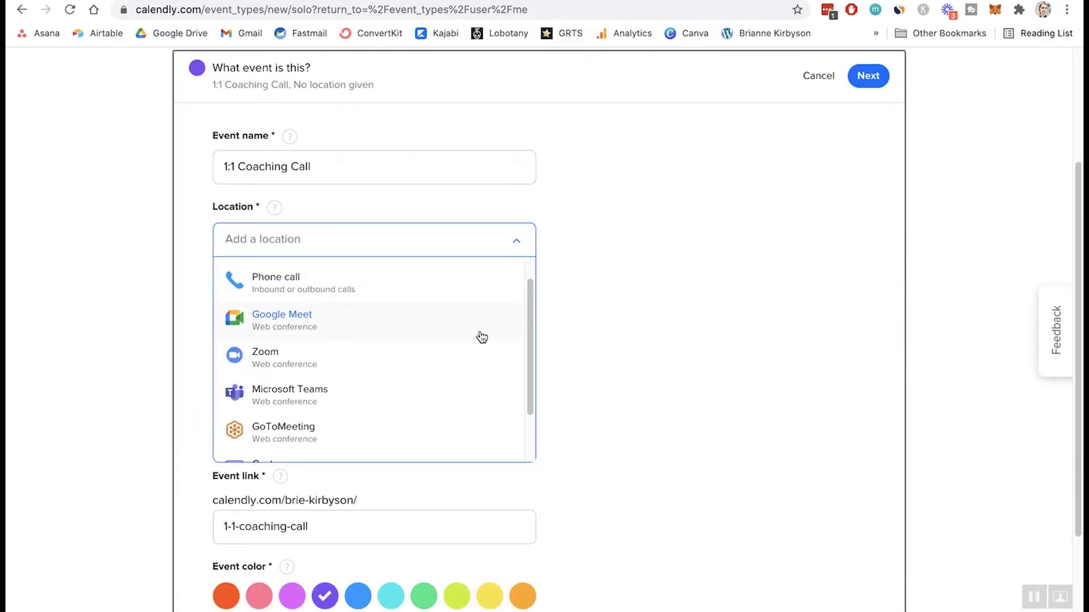
{"action": "left_click", "coordinate": [478, 366]}
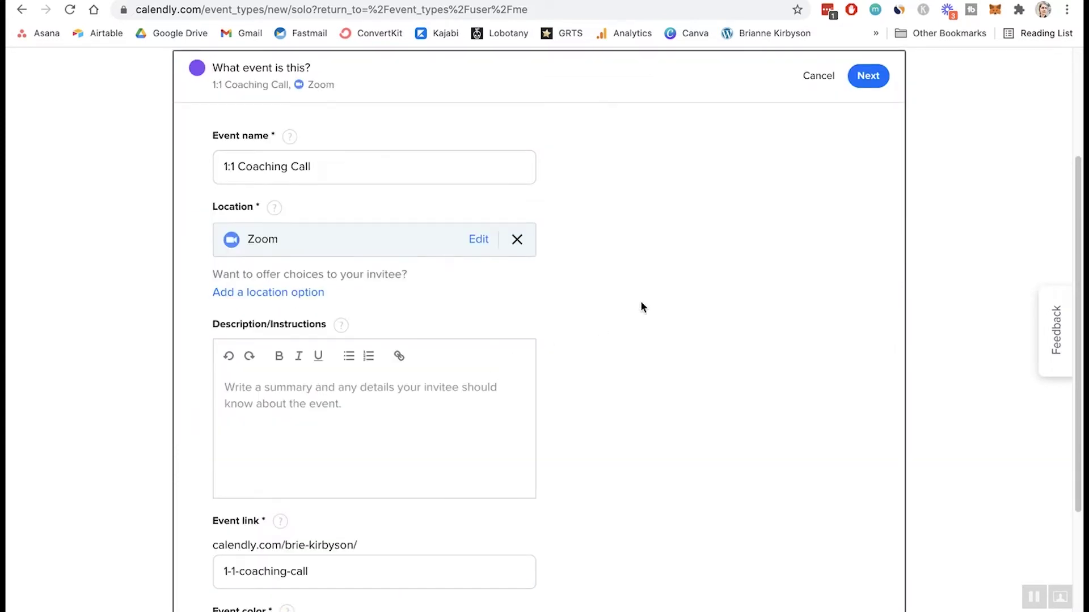
{"action": "scroll", "coordinate": [415, 326], "scroll_direction": "down", "scroll_amount": 3}
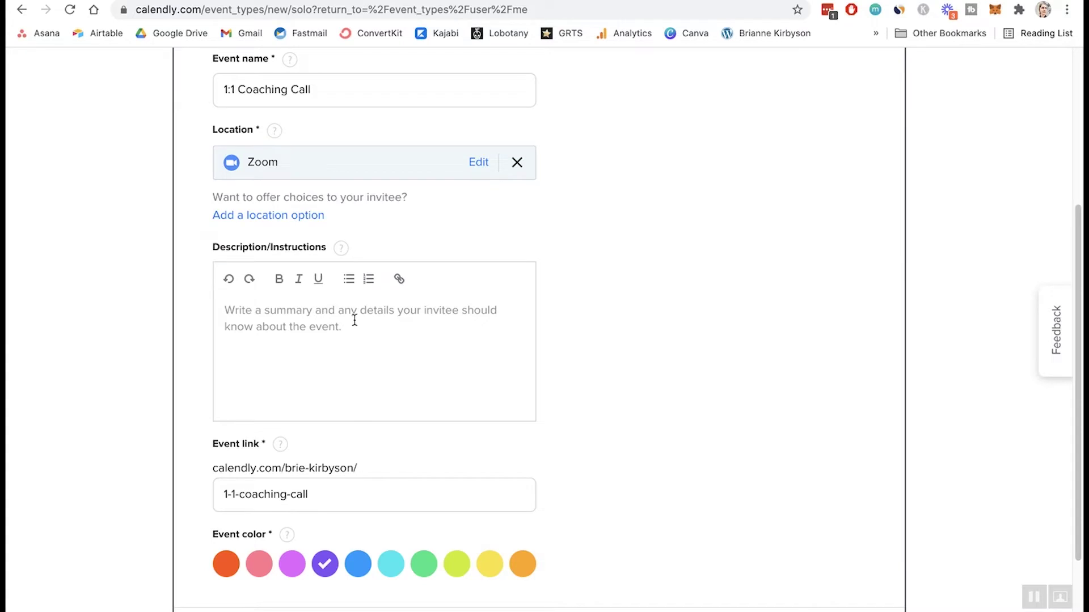
{"action": "scroll", "coordinate": [356, 319], "scroll_direction": "down", "scroll_amount": 3}
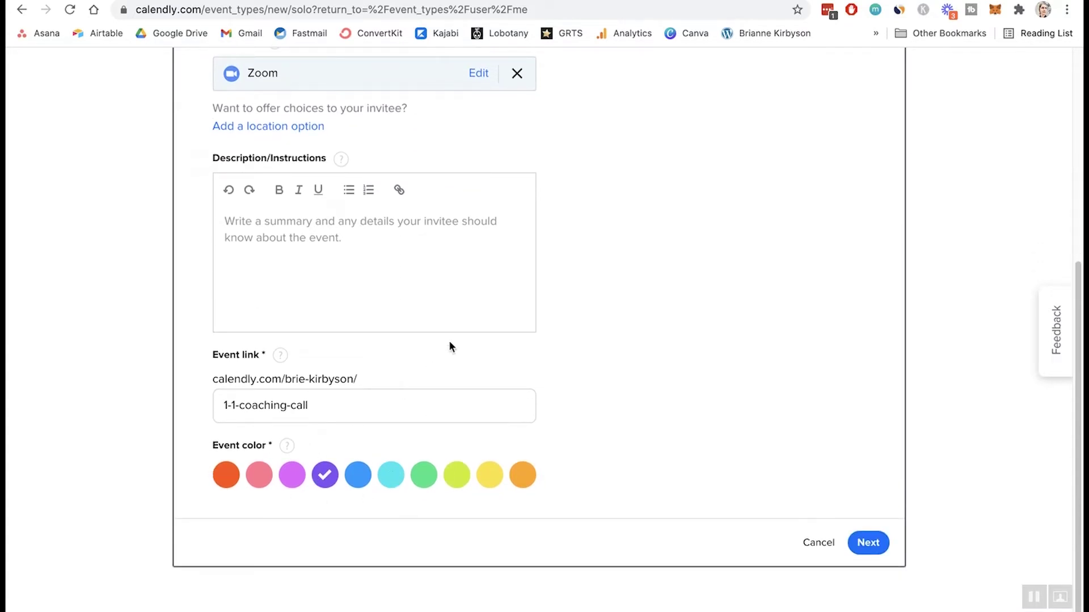
{"action": "left_click", "coordinate": [872, 548]}
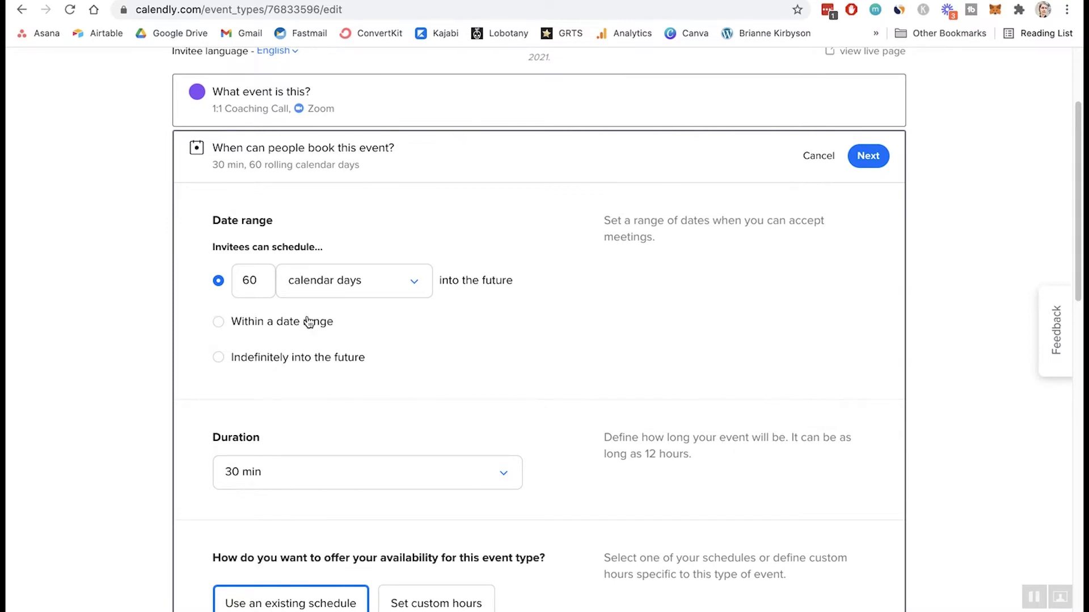
Limit the booking window to 7 business days ahead.
{"action": "left_click", "coordinate": [262, 280]}
{"action": "key", "text": "BackSpace"}
{"action": "key", "text": "BackSpace"}
{"action": "type", "text": "7"}
{"action": "left_click", "coordinate": [411, 280]}
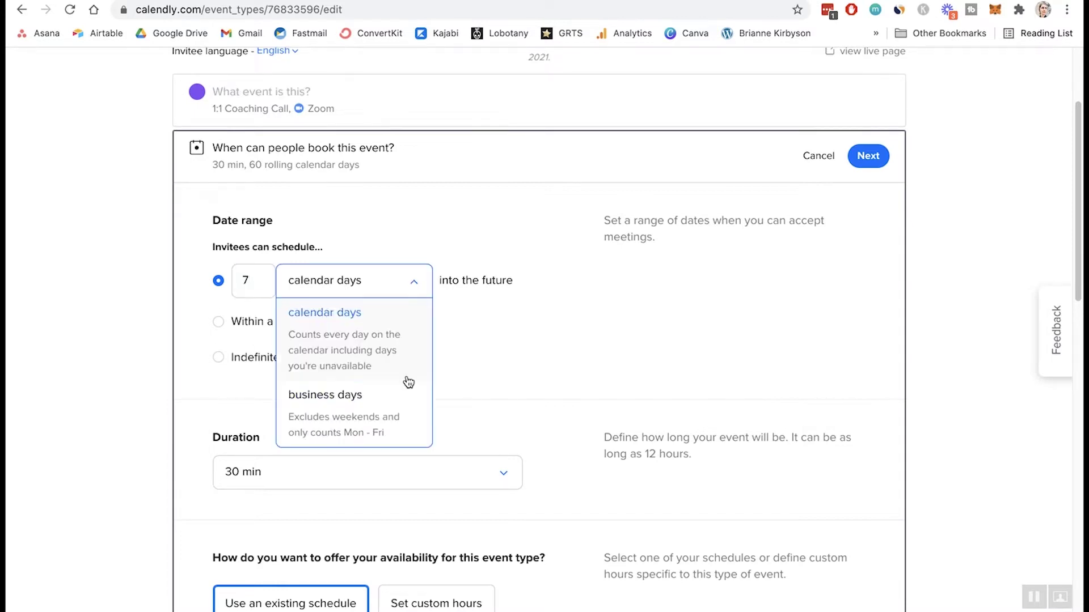
{"action": "left_click", "coordinate": [404, 378]}
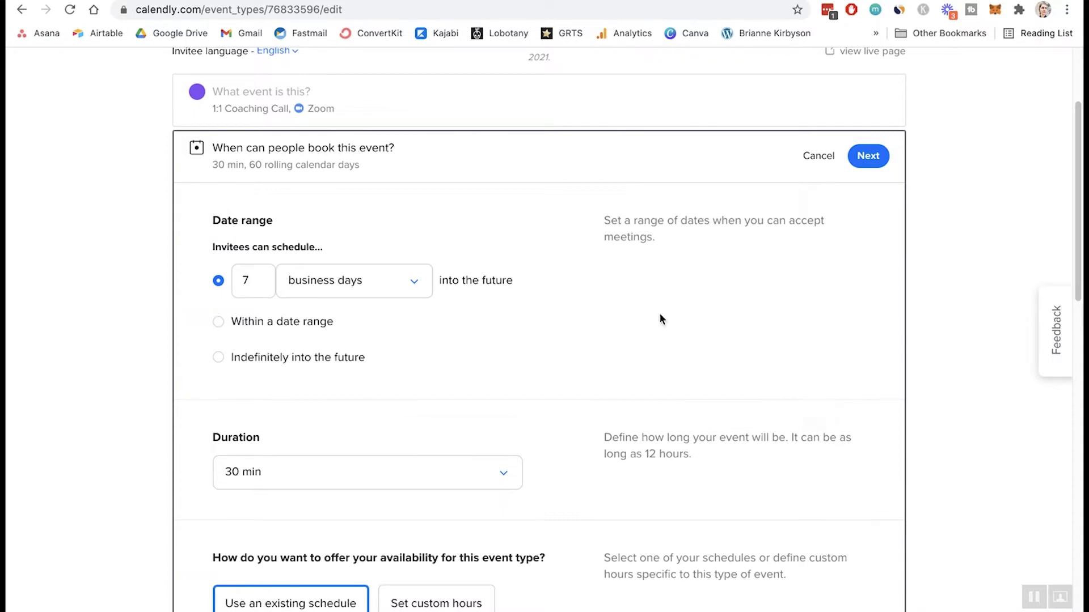
Make each call 60 minutes long and switch availability to custom hours.
{"action": "scroll", "coordinate": [657, 312], "scroll_direction": "down", "scroll_amount": 1}
{"action": "scroll", "coordinate": [656, 310], "scroll_direction": "down", "scroll_amount": 5}
{"action": "scroll", "coordinate": [595, 286], "scroll_direction": "up", "scroll_amount": 2}
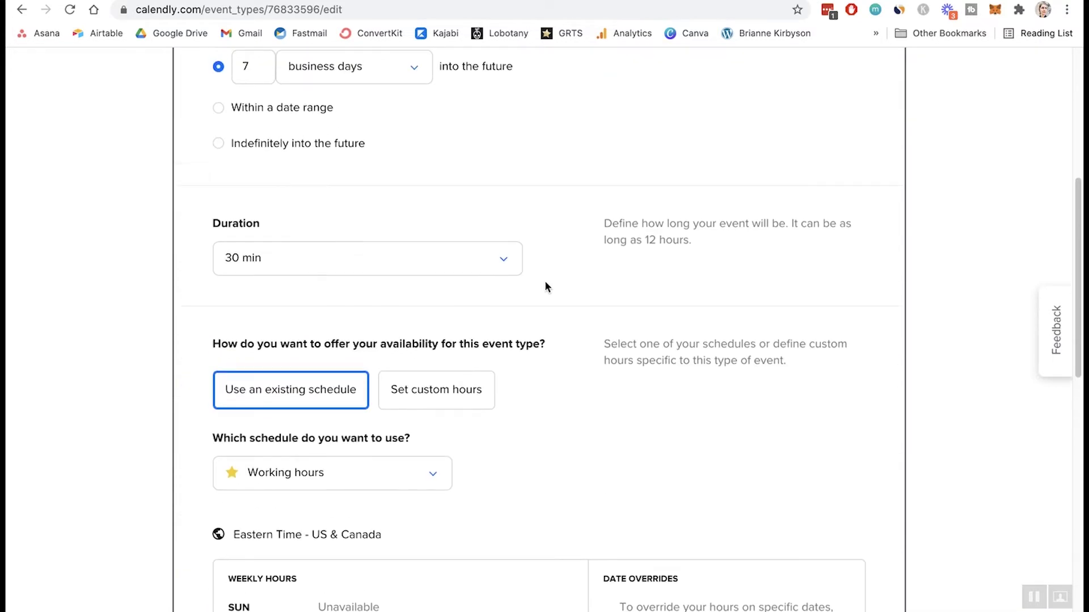
{"action": "left_click", "coordinate": [502, 256]}
{"action": "left_click", "coordinate": [445, 406]}
{"action": "scroll", "coordinate": [634, 323], "scroll_direction": "down", "scroll_amount": 3}
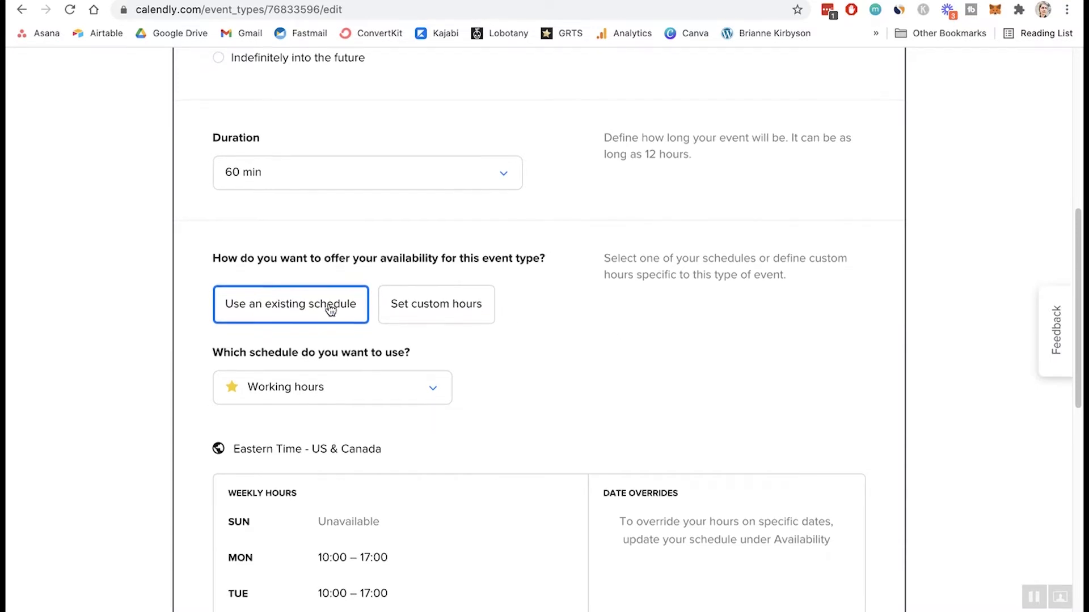
{"action": "scroll", "coordinate": [328, 300], "scroll_direction": "down", "scroll_amount": 1}
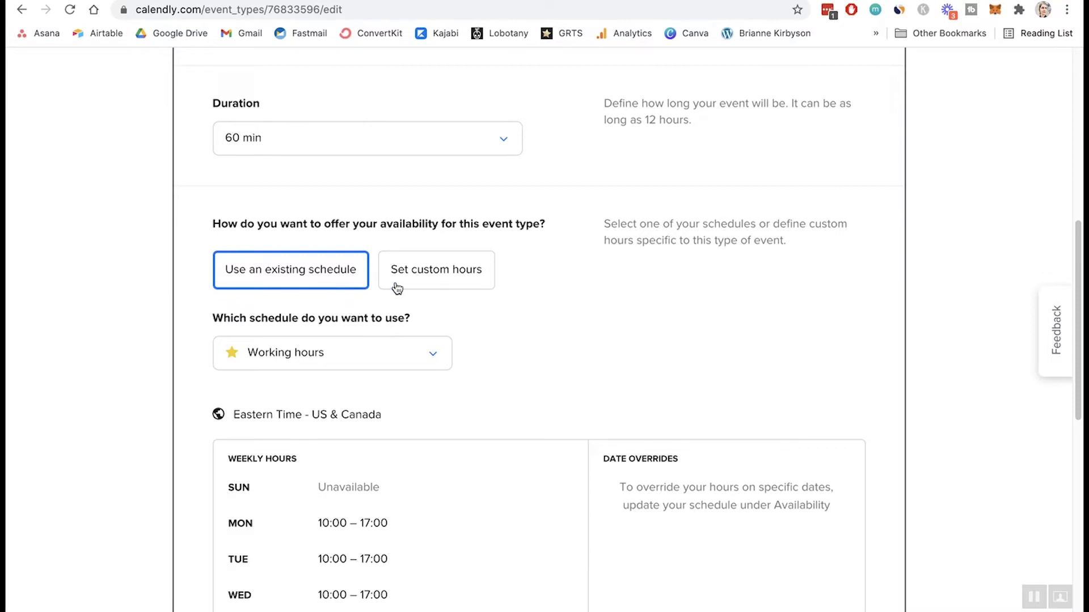
{"action": "left_click", "coordinate": [454, 281]}
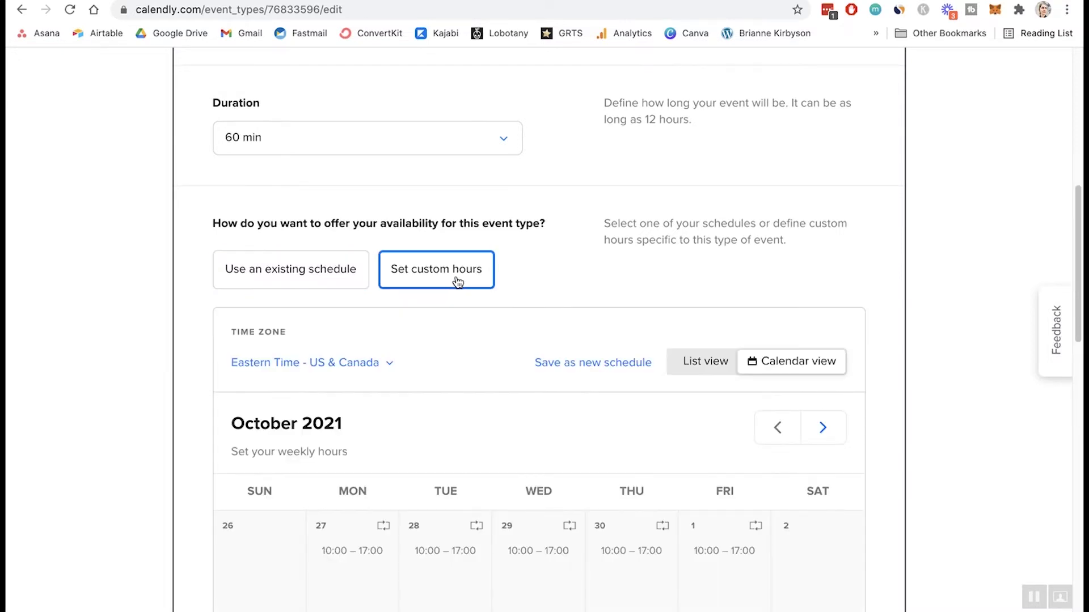
{"action": "scroll", "coordinate": [585, 301], "scroll_direction": "down", "scroll_amount": 5}
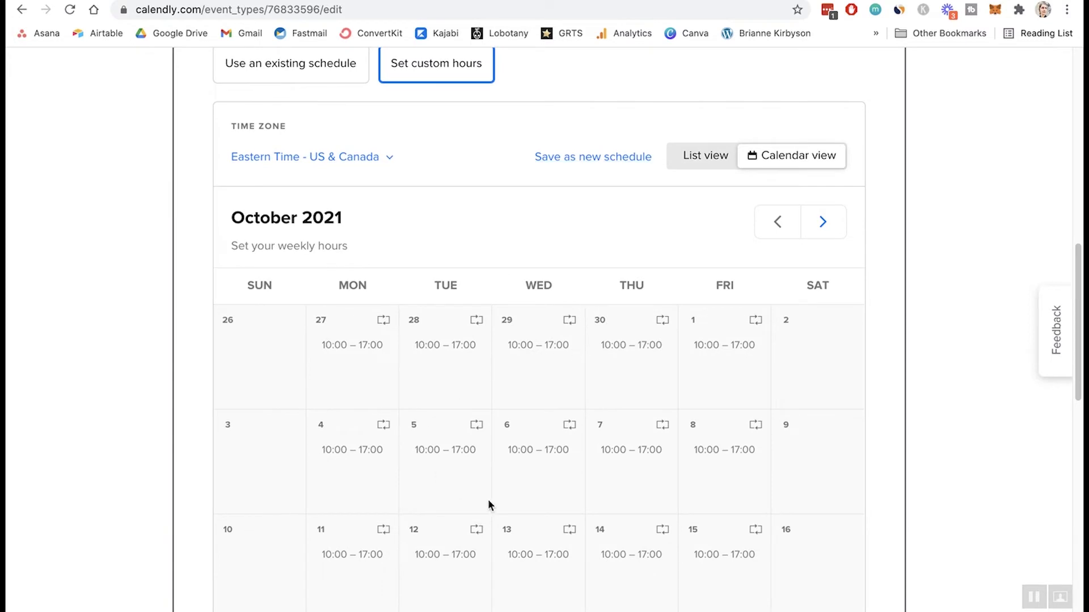
{"action": "scroll", "coordinate": [508, 477], "scroll_direction": "down", "scroll_amount": 3}
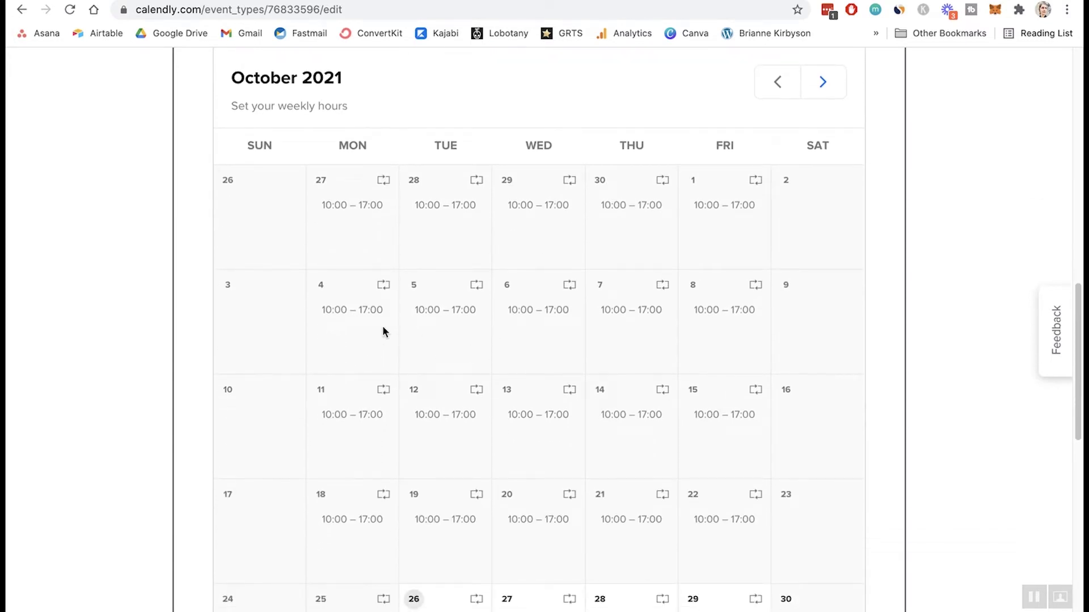
{"action": "scroll", "coordinate": [660, 312], "scroll_direction": "down", "scroll_amount": 2}
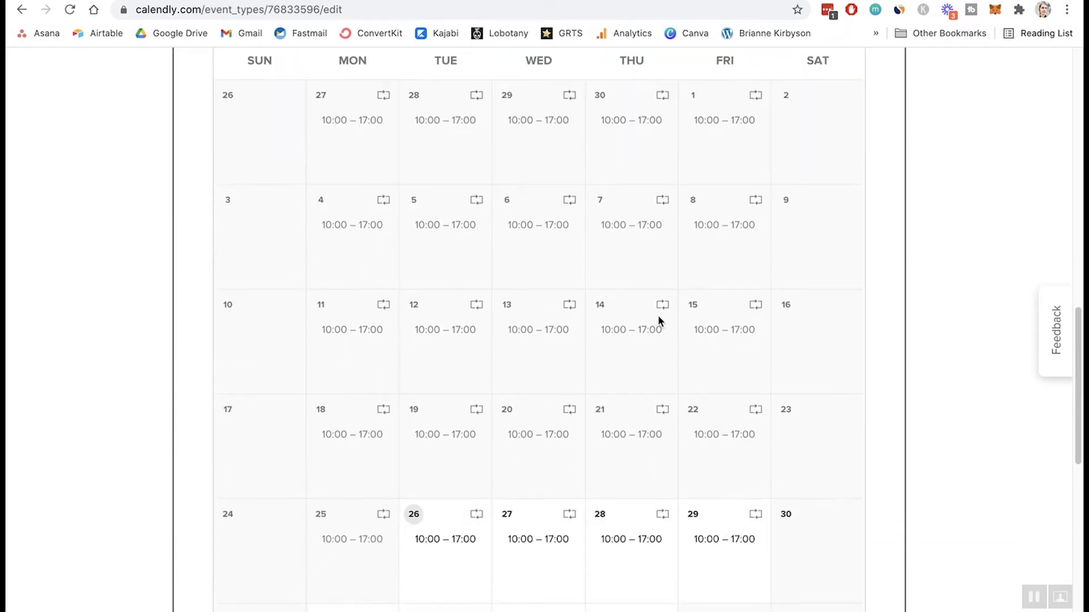
{"action": "scroll", "coordinate": [659, 314], "scroll_direction": "up", "scroll_amount": 10}
{"action": "scroll", "coordinate": [658, 315], "scroll_direction": "down", "scroll_amount": 15}
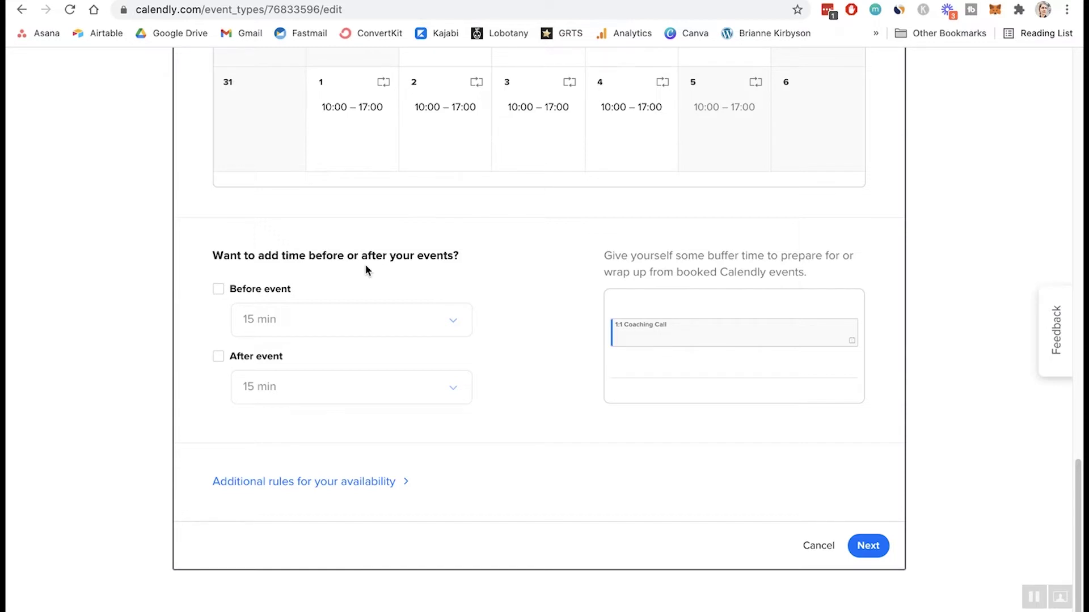
Save the availability, mark the 1:1 Coaching Call as a secret event, and save it.
{"action": "left_click", "coordinate": [864, 548]}
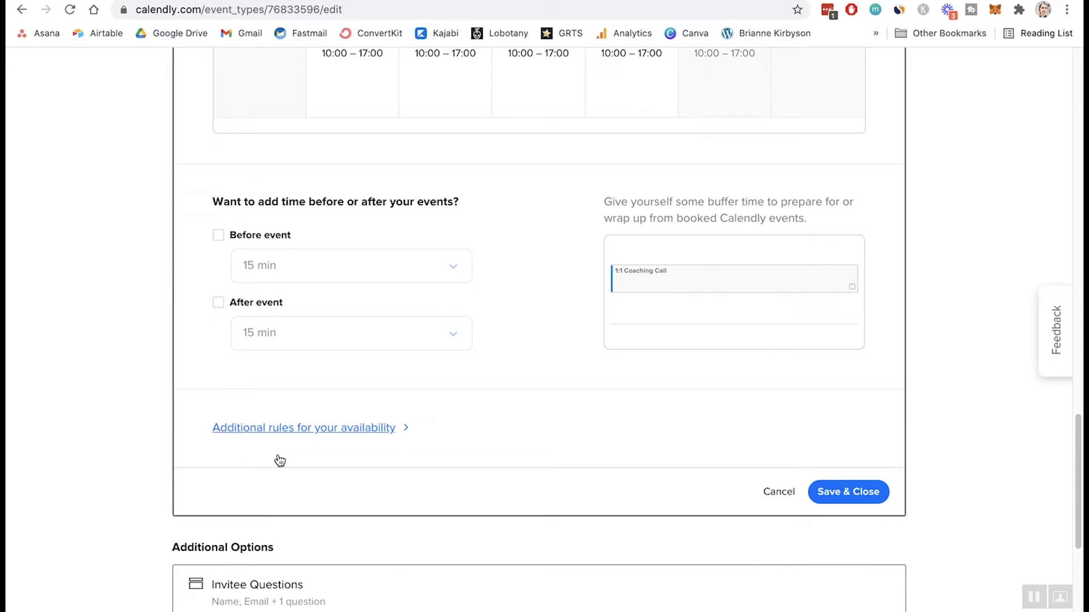
{"action": "left_click", "coordinate": [359, 430]}
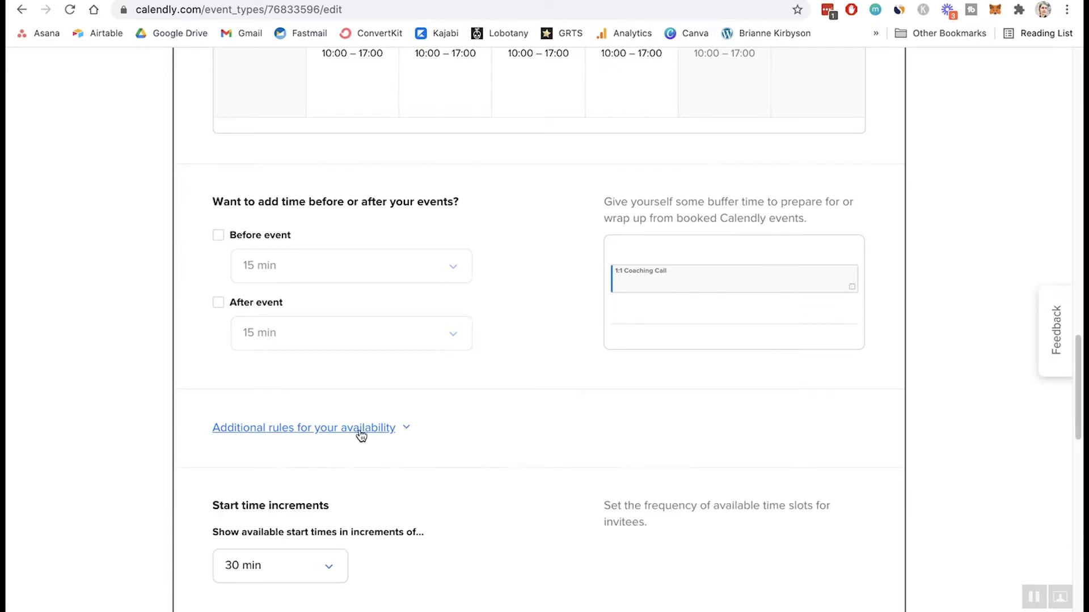
{"action": "scroll", "coordinate": [476, 442], "scroll_direction": "down", "scroll_amount": 3}
{"action": "scroll", "coordinate": [476, 442], "scroll_direction": "down", "scroll_amount": 6}
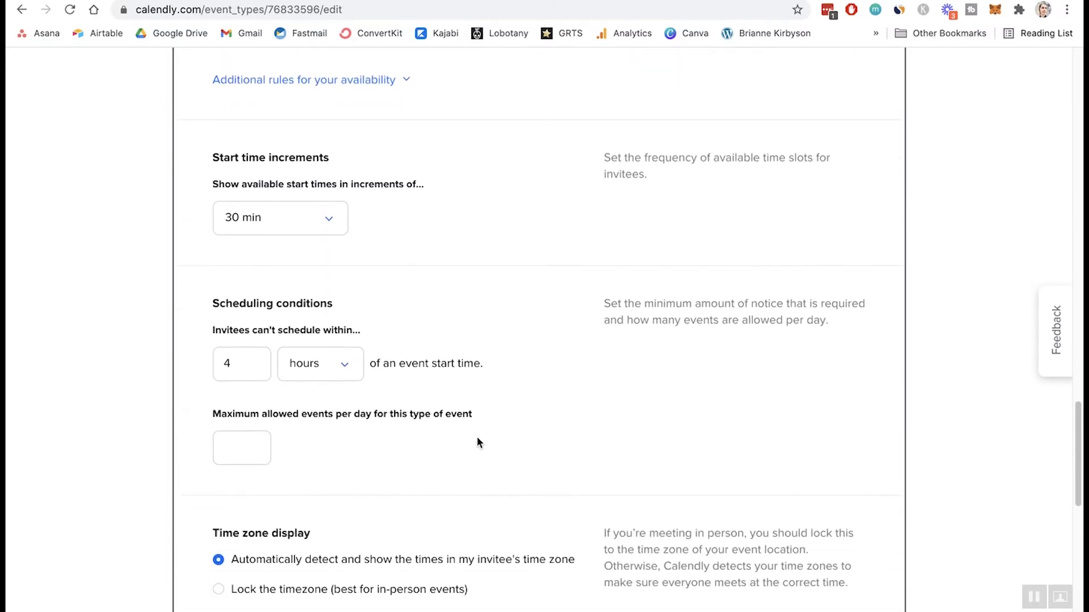
{"action": "scroll", "coordinate": [477, 442], "scroll_direction": "down", "scroll_amount": 3}
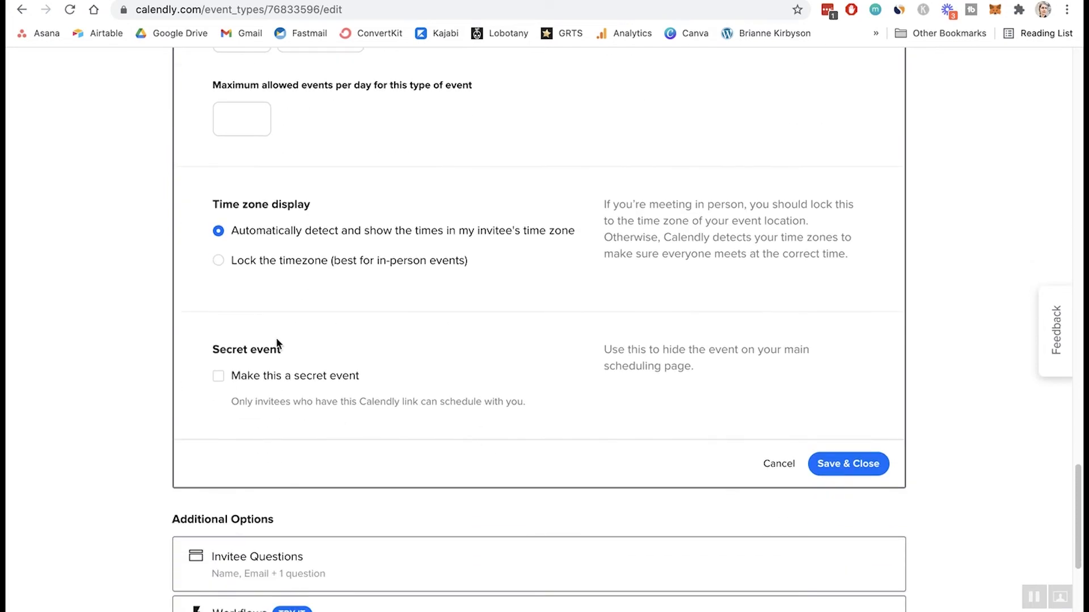
{"action": "left_click", "coordinate": [217, 381]}
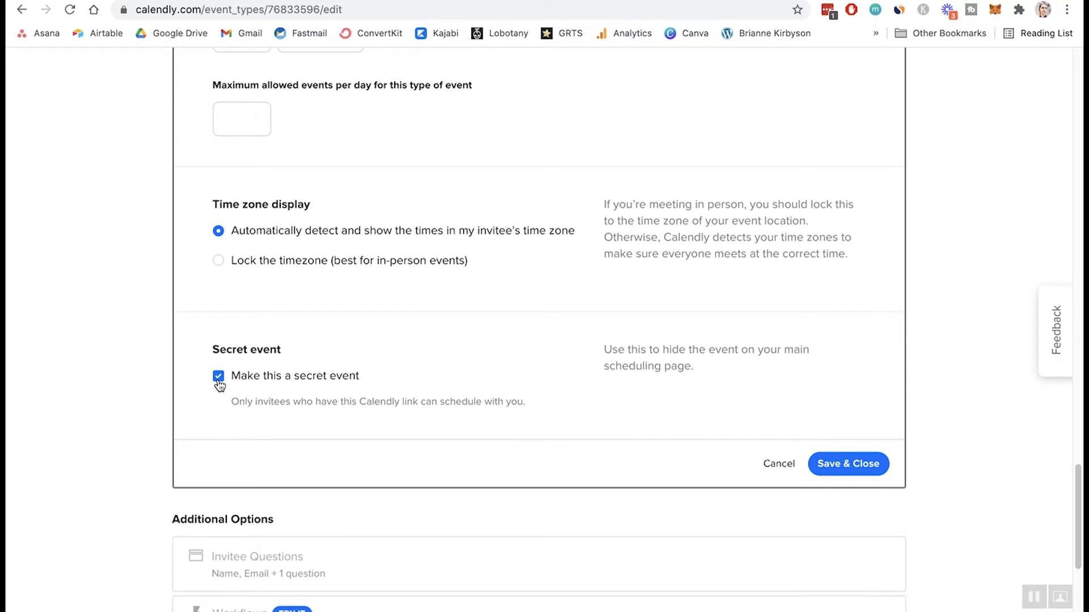
{"action": "left_click", "coordinate": [852, 468]}
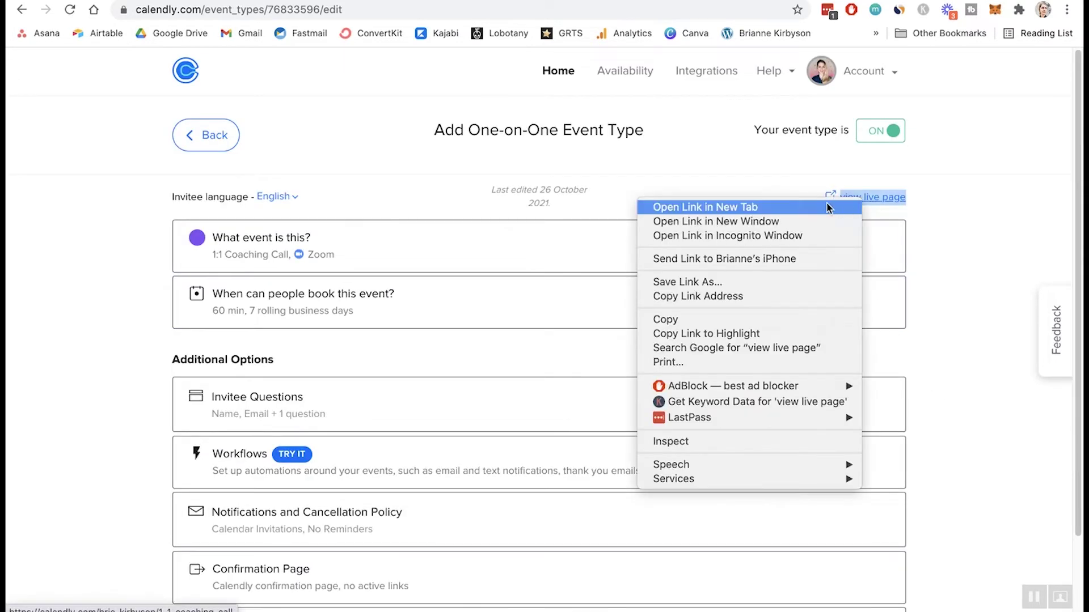
Open the live booking page in a new tab, browse October–November 2021, then return to Kajabi.
{"action": "left_click", "coordinate": [827, 207]}
{"action": "key", "text": "ctrl+Tab"}
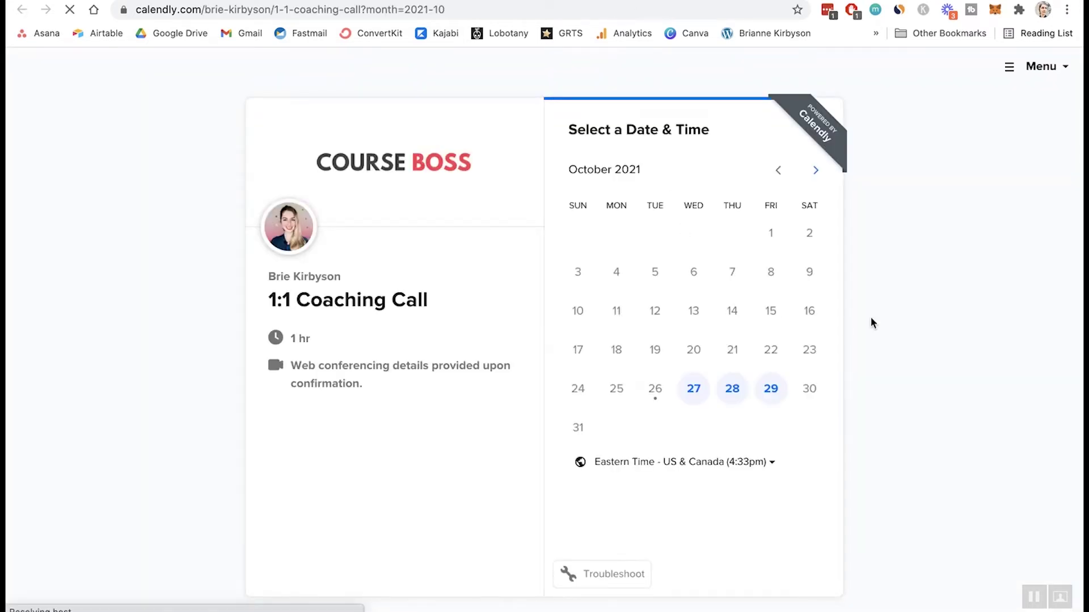
{"action": "left_click", "coordinate": [816, 170]}
{"action": "left_click", "coordinate": [779, 171]}
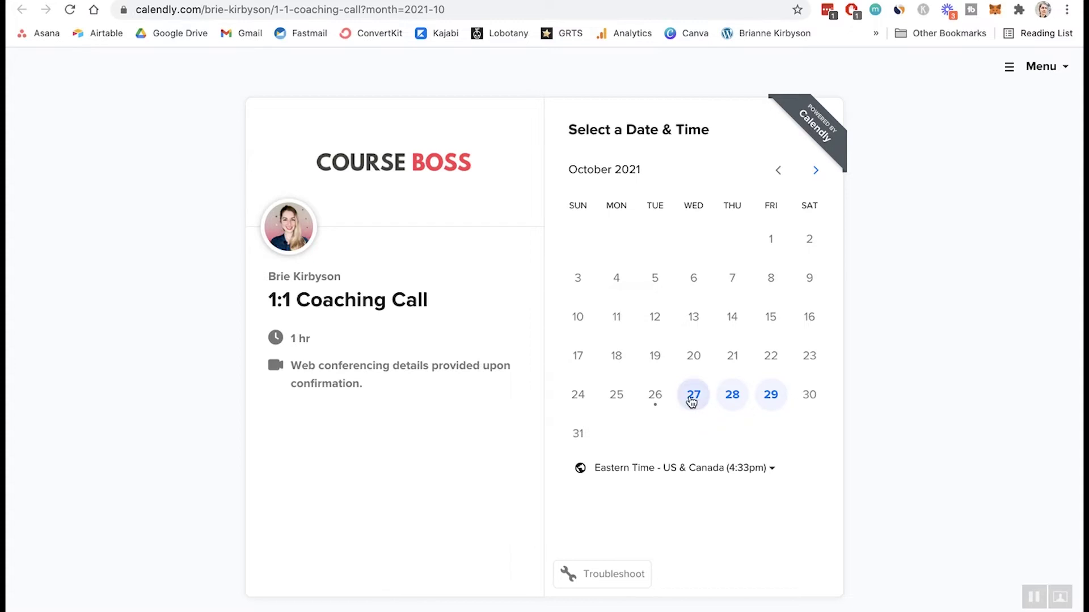
{"action": "left_click", "coordinate": [816, 170]}
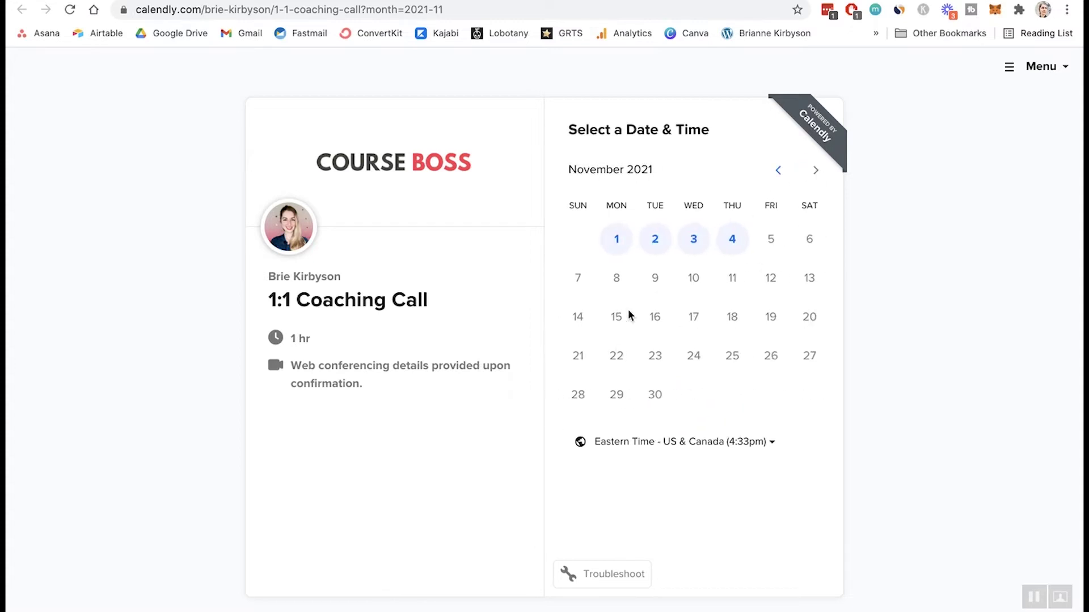
{"action": "key", "text": "super+bracketleft"}
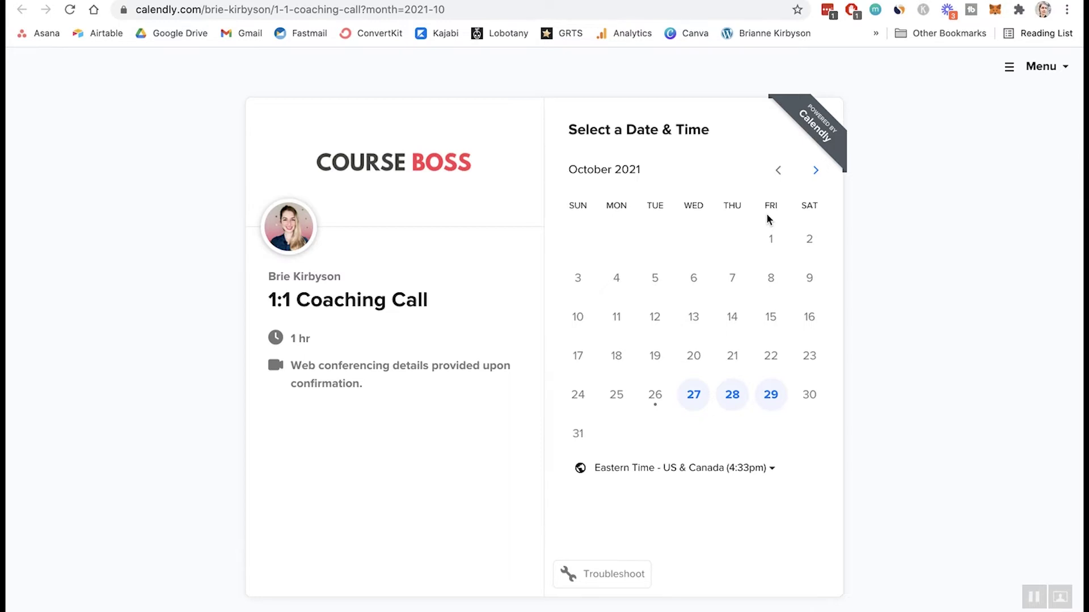
{"action": "key", "text": "super+bracketleft"}
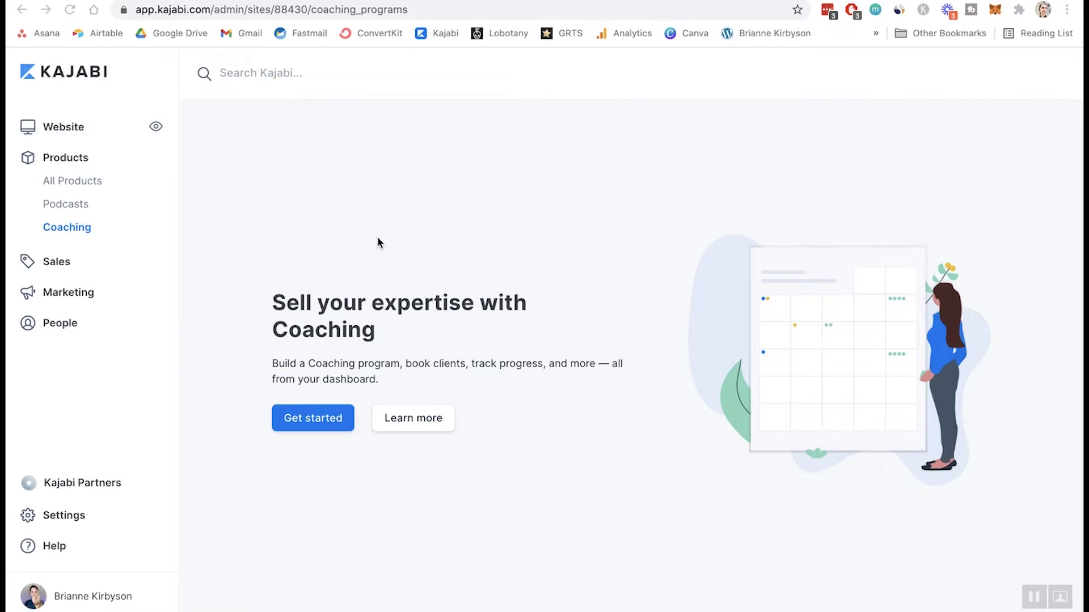
Start a new Package program with the 1:1 Course Launch Accelerator details and reach scheduling.
{"action": "left_click", "coordinate": [324, 423]}
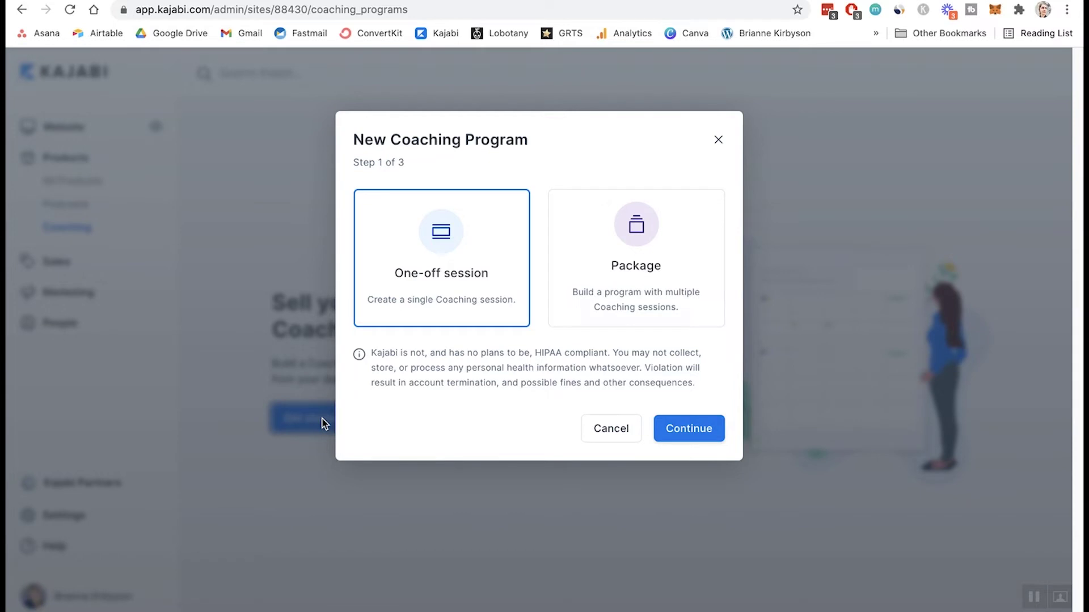
{"action": "left_click", "coordinate": [708, 431]}
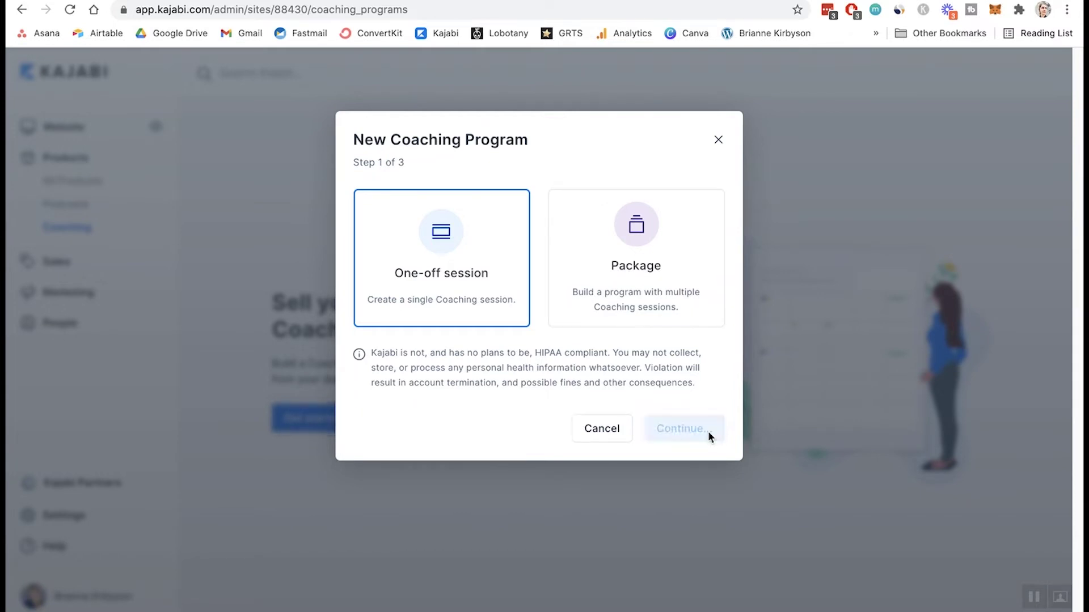
{"action": "left_click", "coordinate": [375, 506]}
{"action": "left_click", "coordinate": [625, 245]}
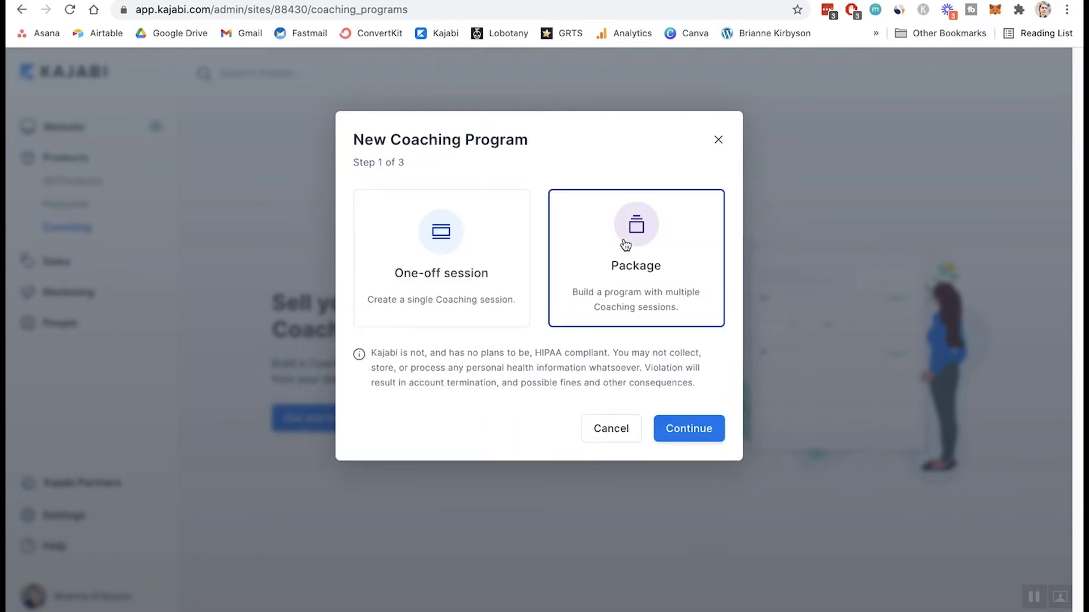
{"action": "left_click", "coordinate": [689, 429]}
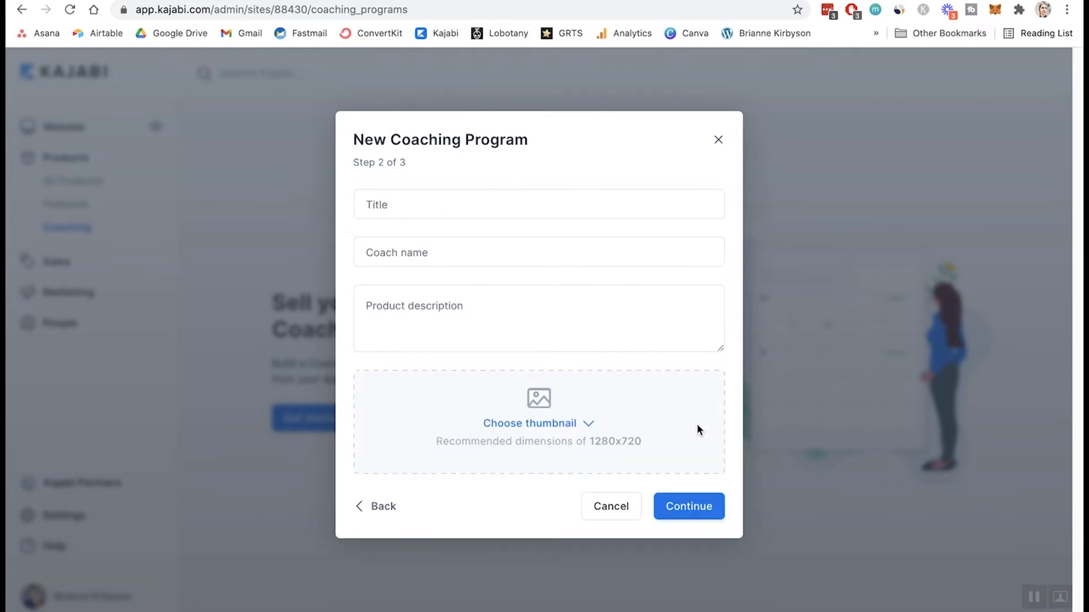
{"action": "left_click", "coordinate": [370, 205]}
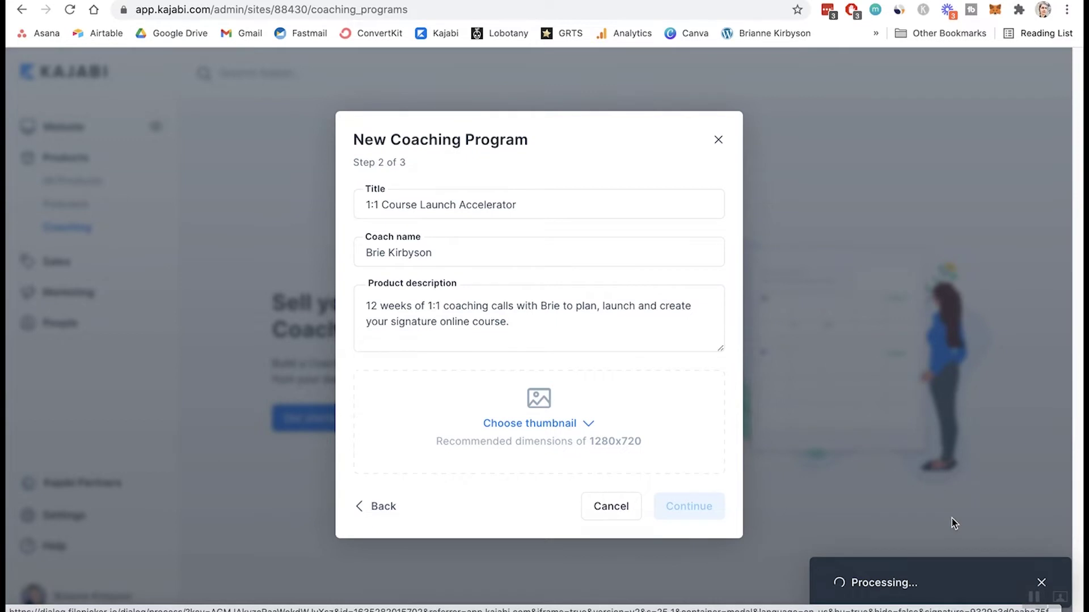
{"action": "left_click", "coordinate": [717, 520]}
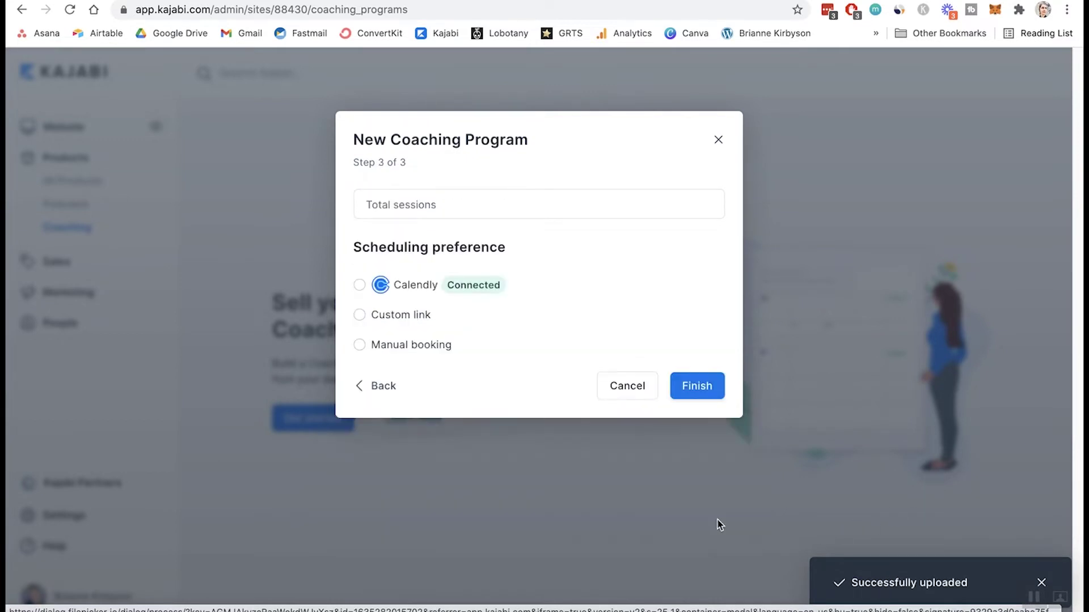
Book sessions through Calendly using the 60 Min 1:1 Coaching Call event type.
{"action": "left_click", "coordinate": [359, 285]}
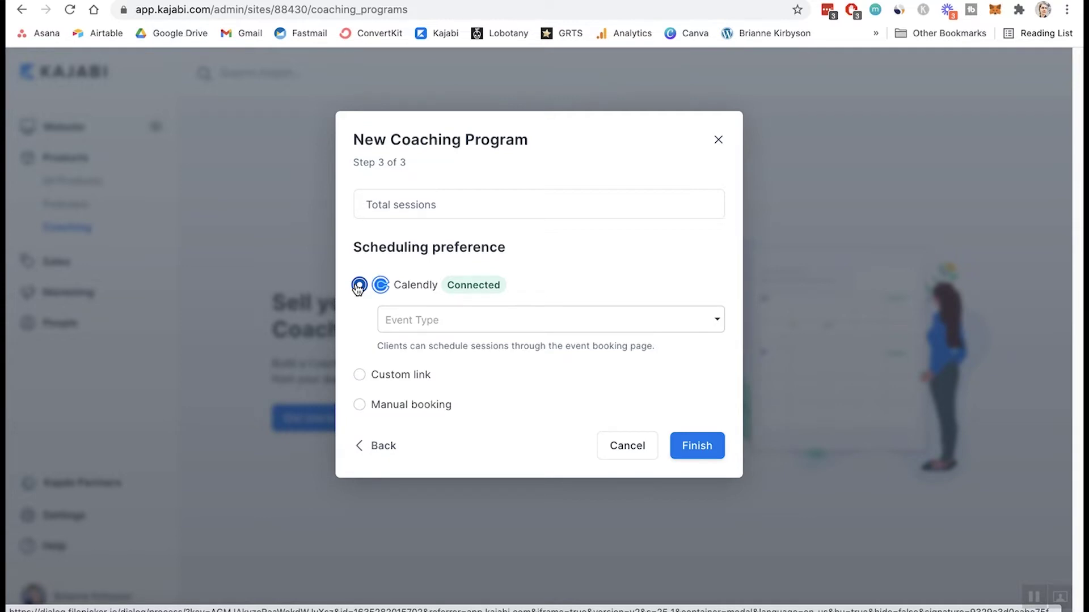
{"action": "left_click", "coordinate": [685, 318]}
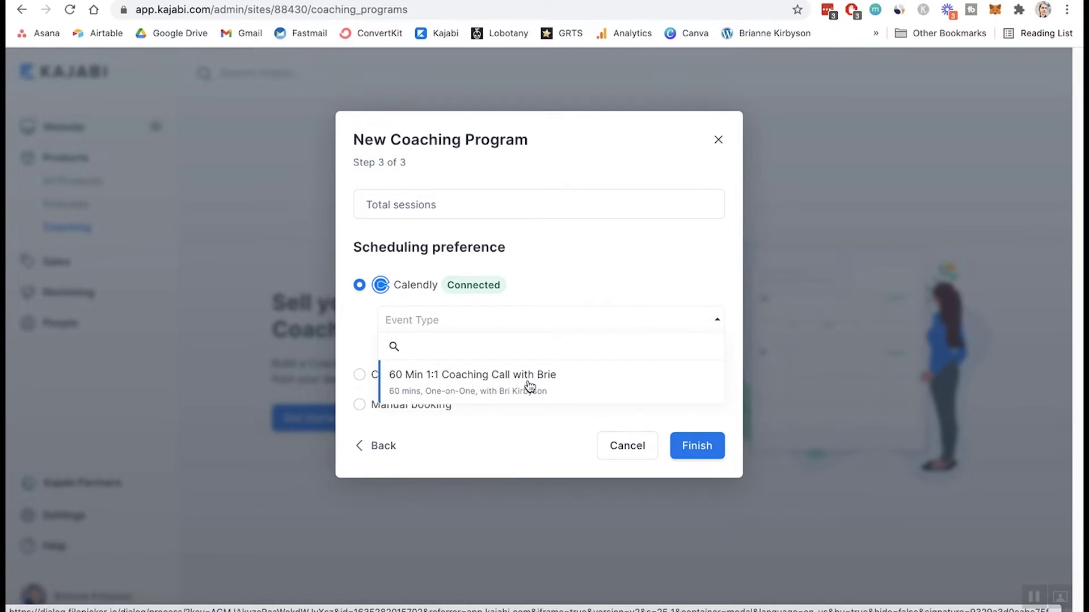
{"action": "left_click", "coordinate": [540, 383]}
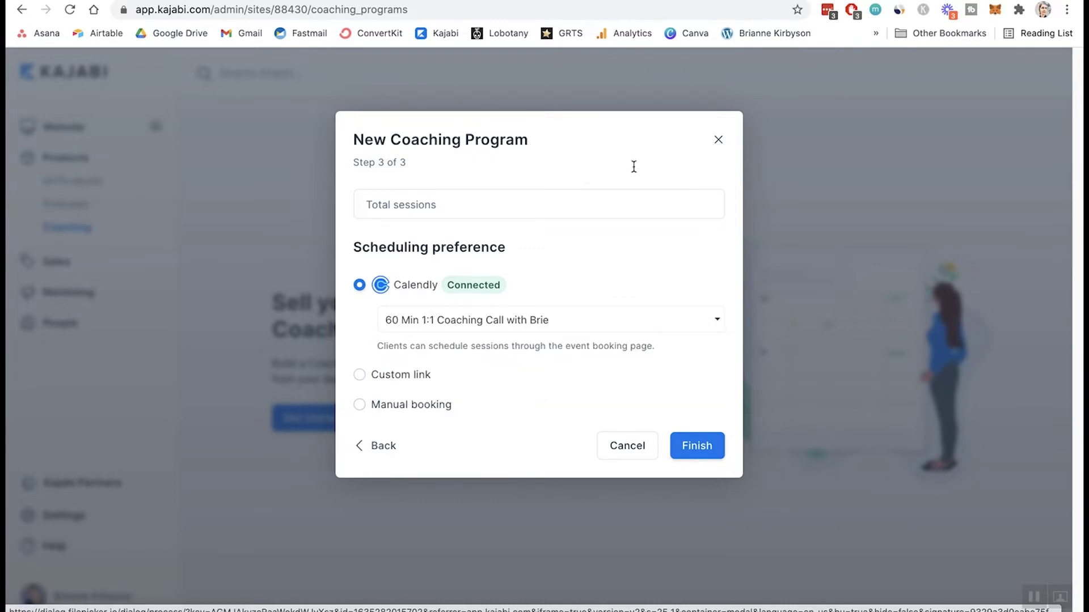
{"action": "left_click", "coordinate": [798, 1]}
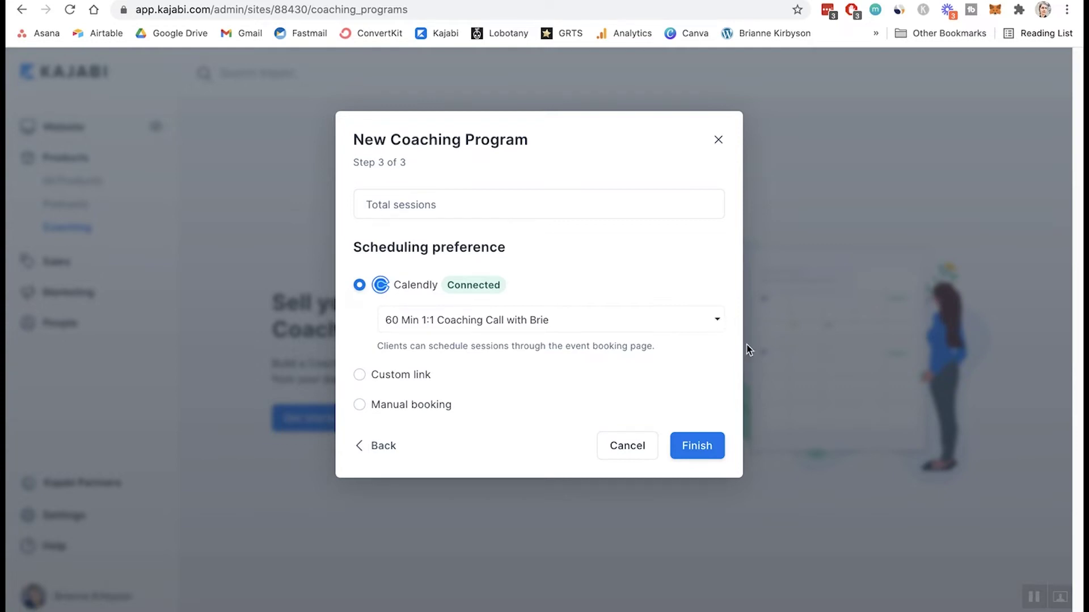
Finish the 1:1 Course Launch Accelerator program and preview it as a client from its card menu.
{"action": "left_click", "coordinate": [709, 447]}
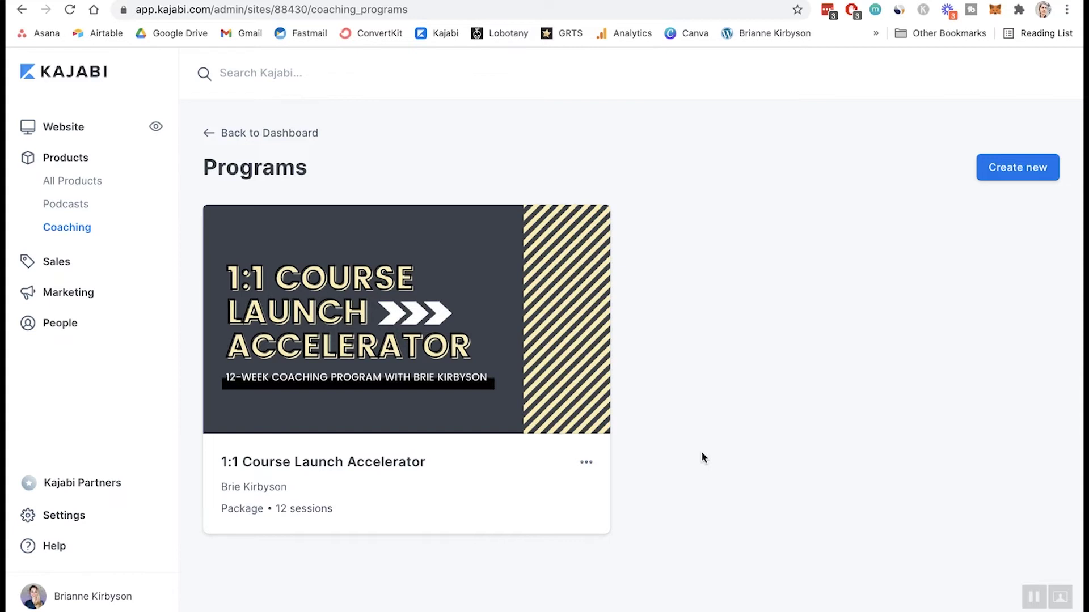
{"action": "left_click", "coordinate": [586, 462]}
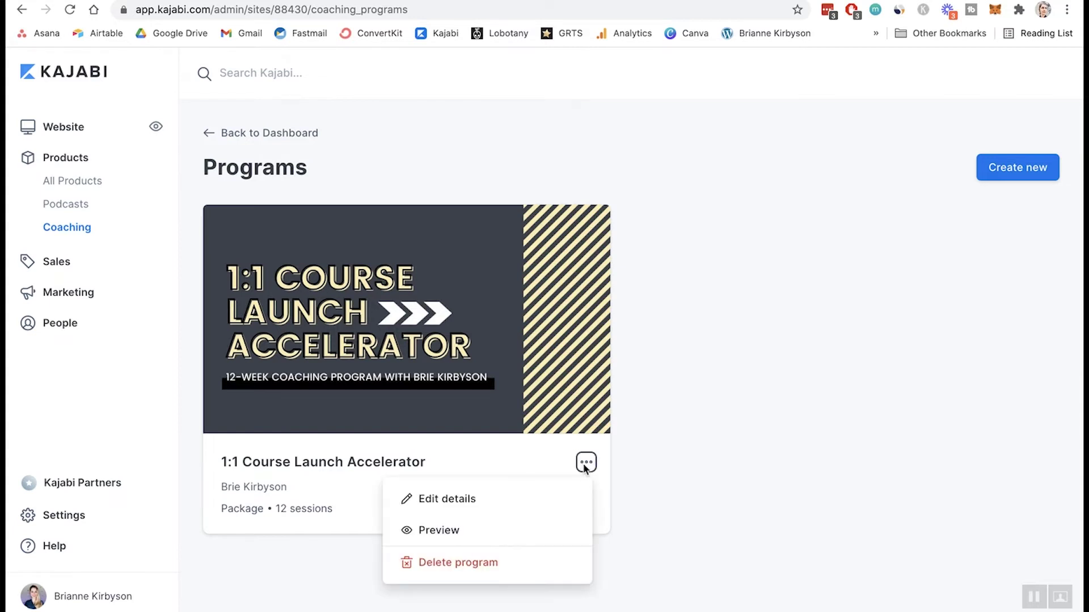
{"action": "left_click", "coordinate": [445, 538]}
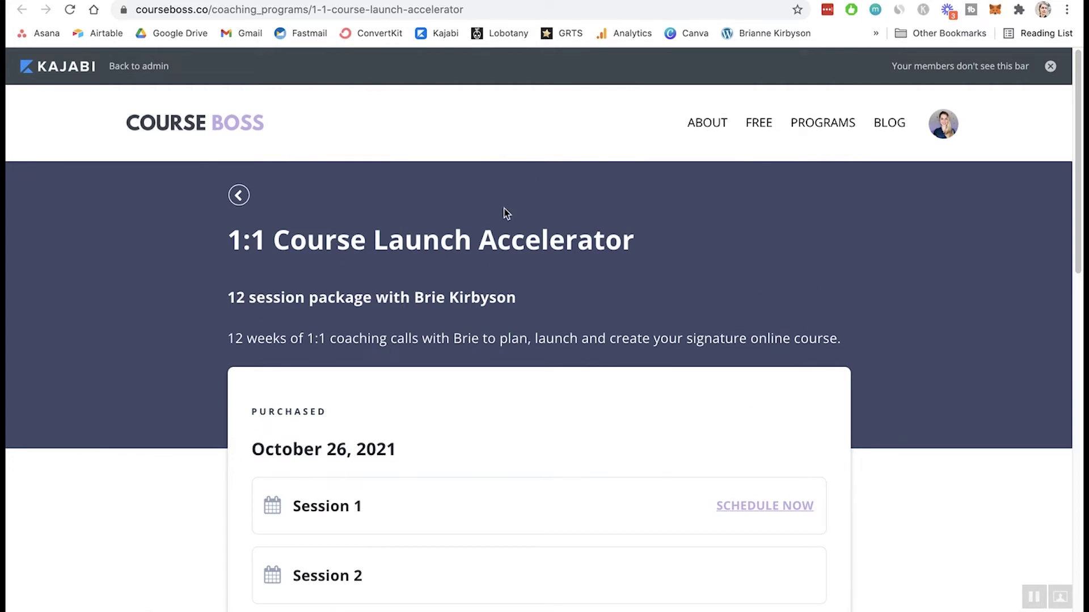
Scroll the client preview's session list and open Session 1 of 12.
{"action": "scroll", "coordinate": [586, 253], "scroll_direction": "down", "scroll_amount": 3}
{"action": "scroll", "coordinate": [590, 255], "scroll_direction": "down", "scroll_amount": 15}
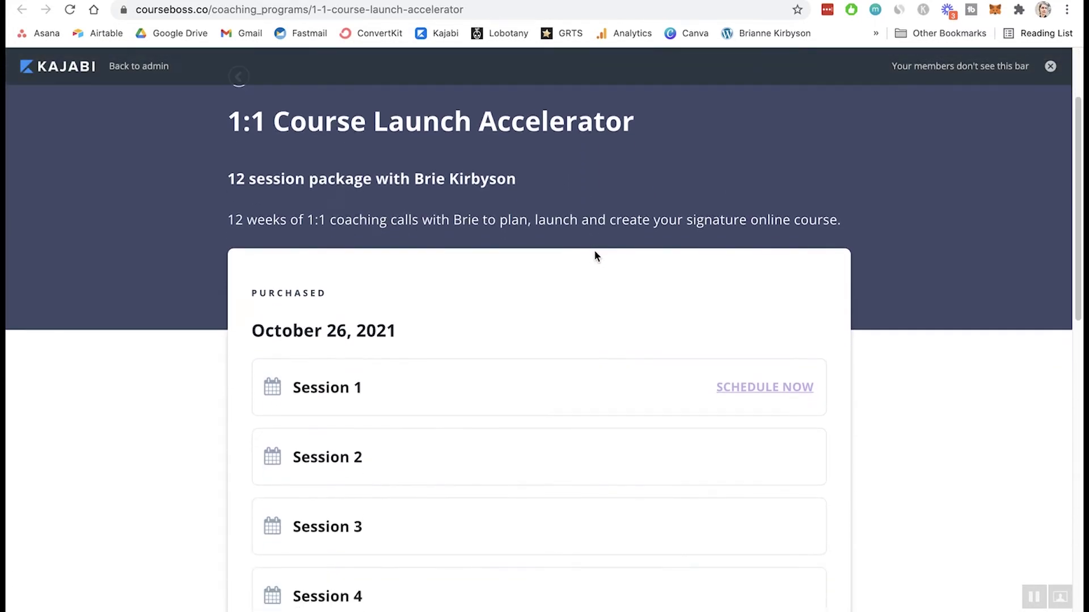
{"action": "scroll", "coordinate": [598, 257], "scroll_direction": "up", "scroll_amount": 15}
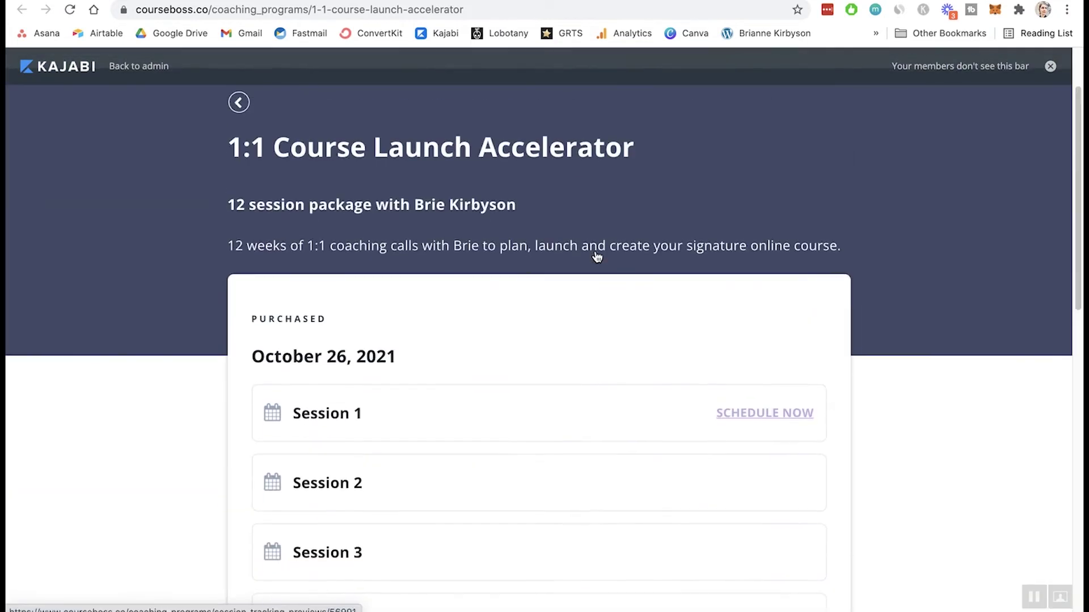
{"action": "scroll", "coordinate": [639, 315], "scroll_direction": "down", "scroll_amount": 3}
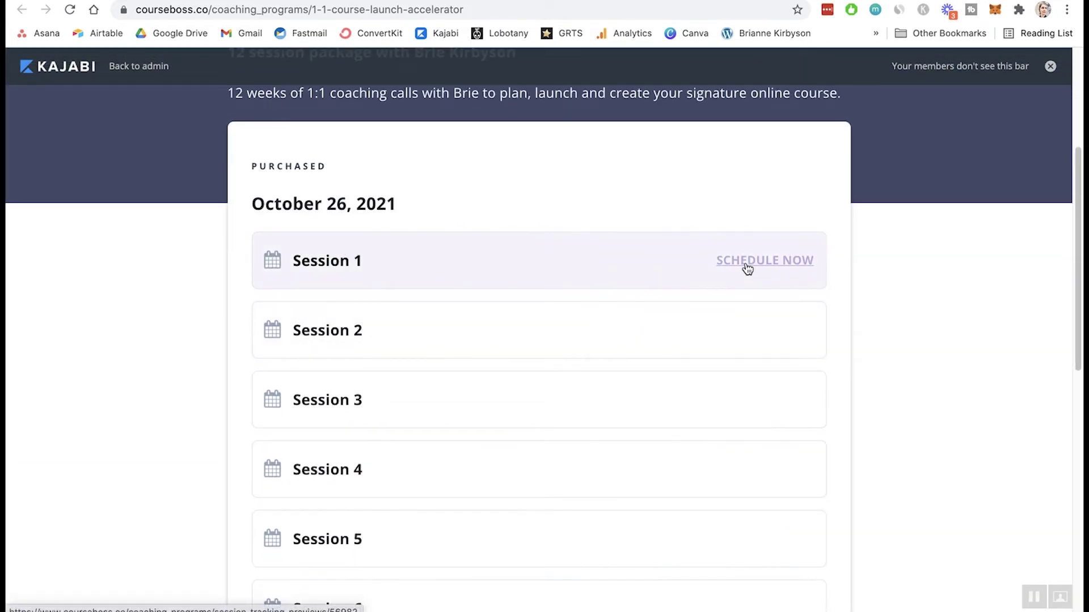
{"action": "left_click", "coordinate": [556, 269]}
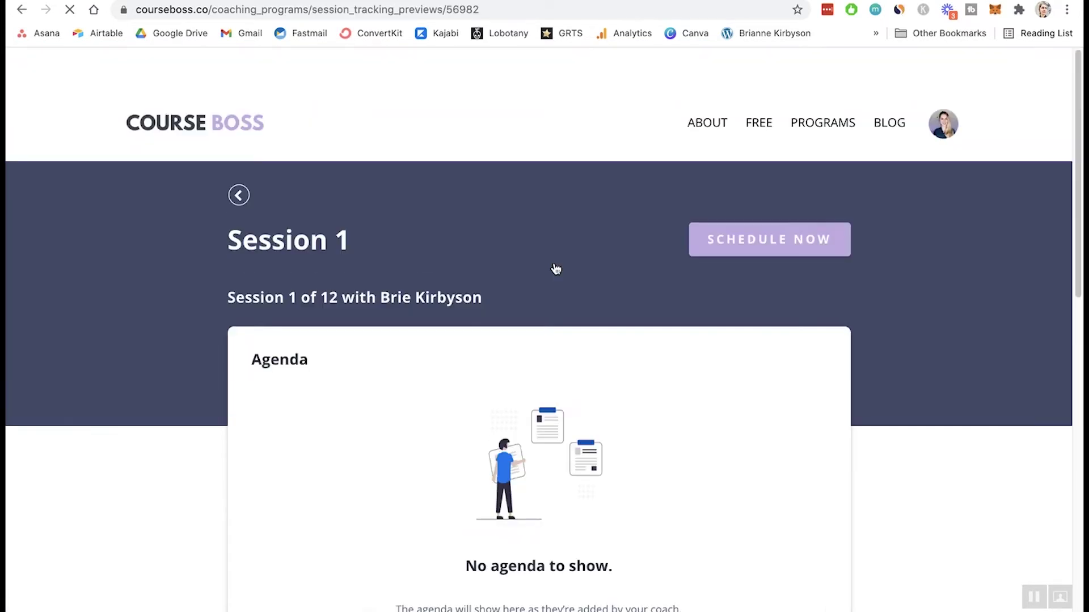
Scroll through Session 1's page and bring up its 60-minute Calendly booking calendar.
{"action": "scroll", "coordinate": [675, 306], "scroll_direction": "down", "scroll_amount": 2}
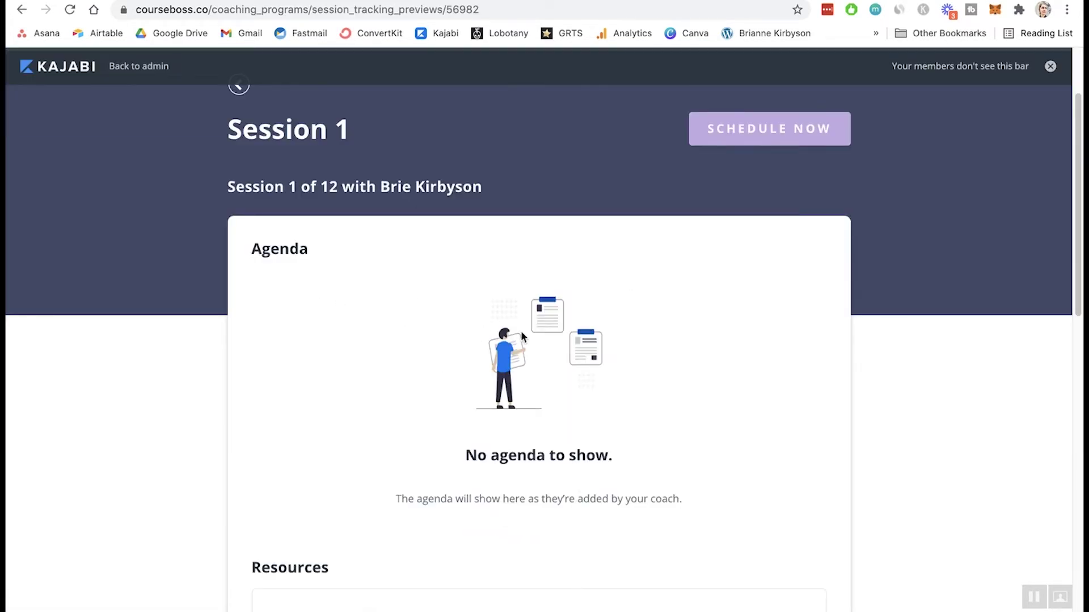
{"action": "scroll", "coordinate": [429, 328], "scroll_direction": "down", "scroll_amount": 4}
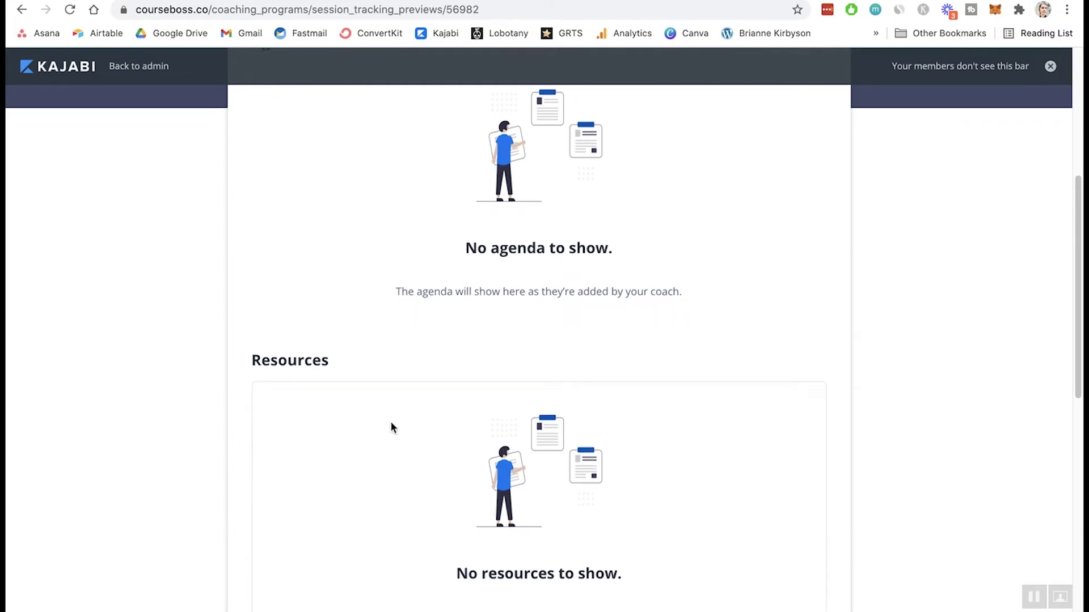
{"action": "scroll", "coordinate": [534, 464], "scroll_direction": "down", "scroll_amount": 10}
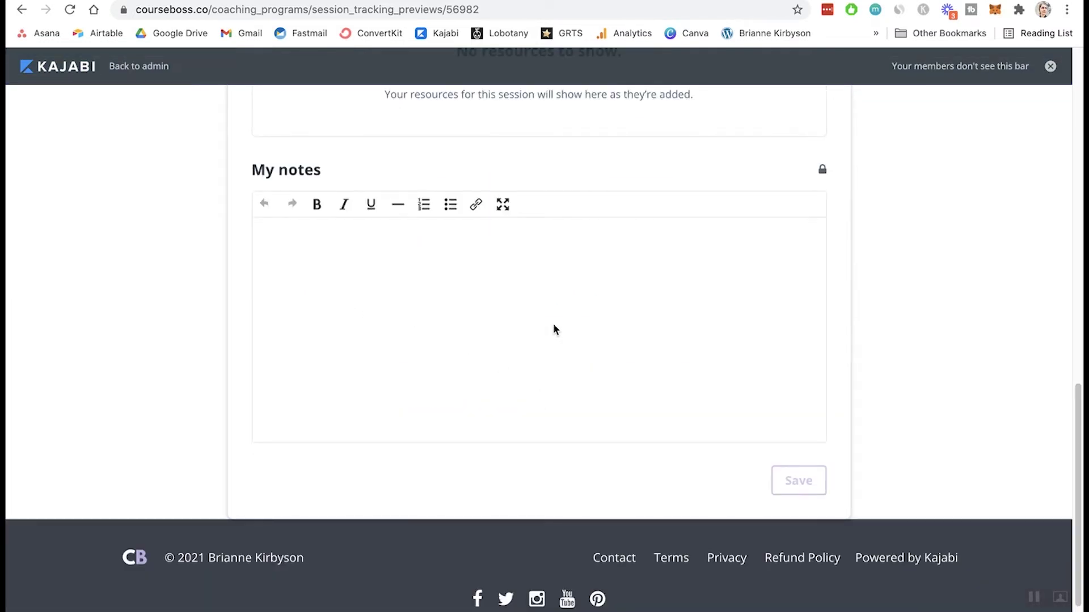
{"action": "scroll", "coordinate": [761, 273], "scroll_direction": "up", "scroll_amount": 12}
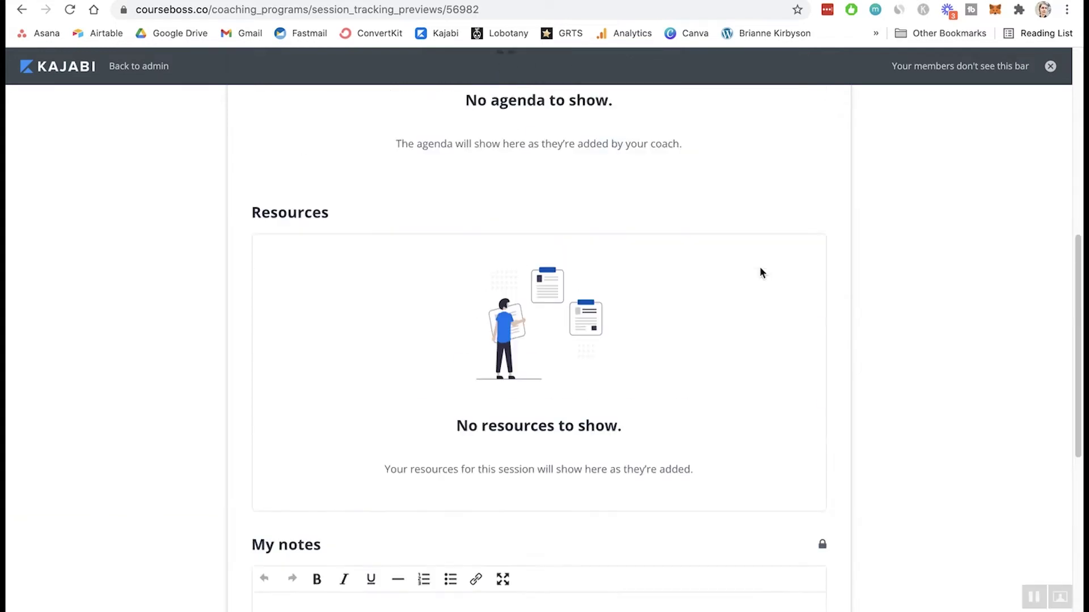
{"action": "left_click", "coordinate": [765, 242]}
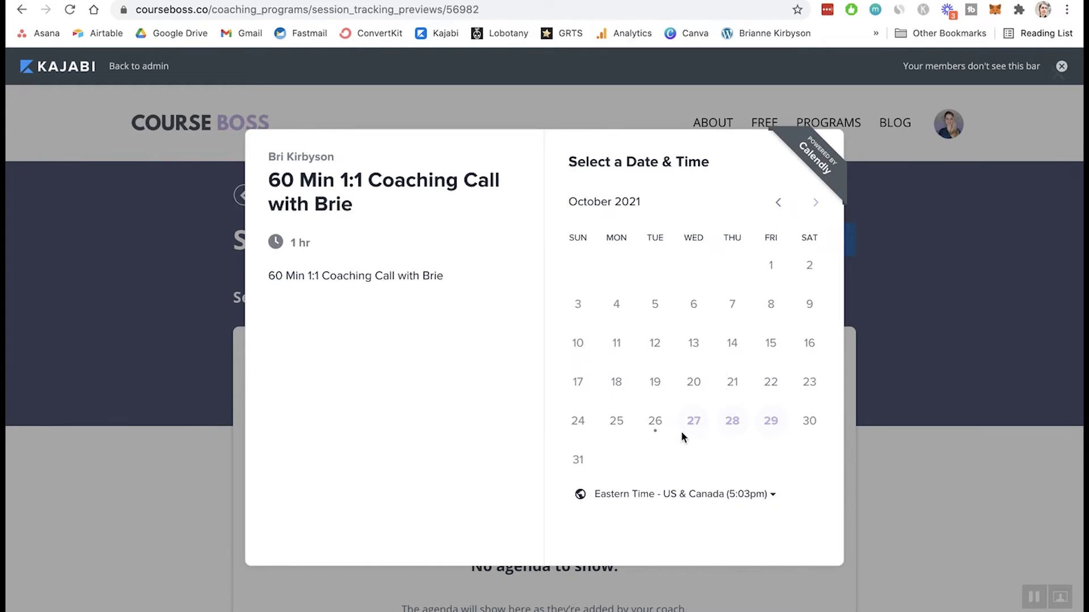
Browse Calendly to Wednesday October 27's time slots, then close it and the preview without booking.
{"action": "left_click", "coordinate": [815, 203]}
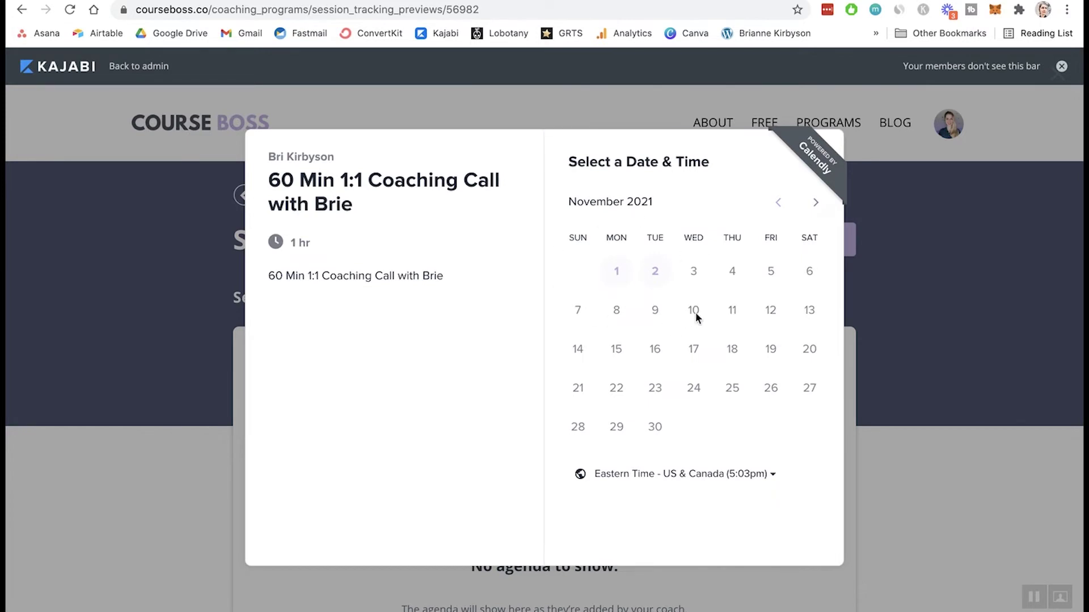
{"action": "left_click", "coordinate": [778, 203]}
{"action": "left_click", "coordinate": [695, 427]}
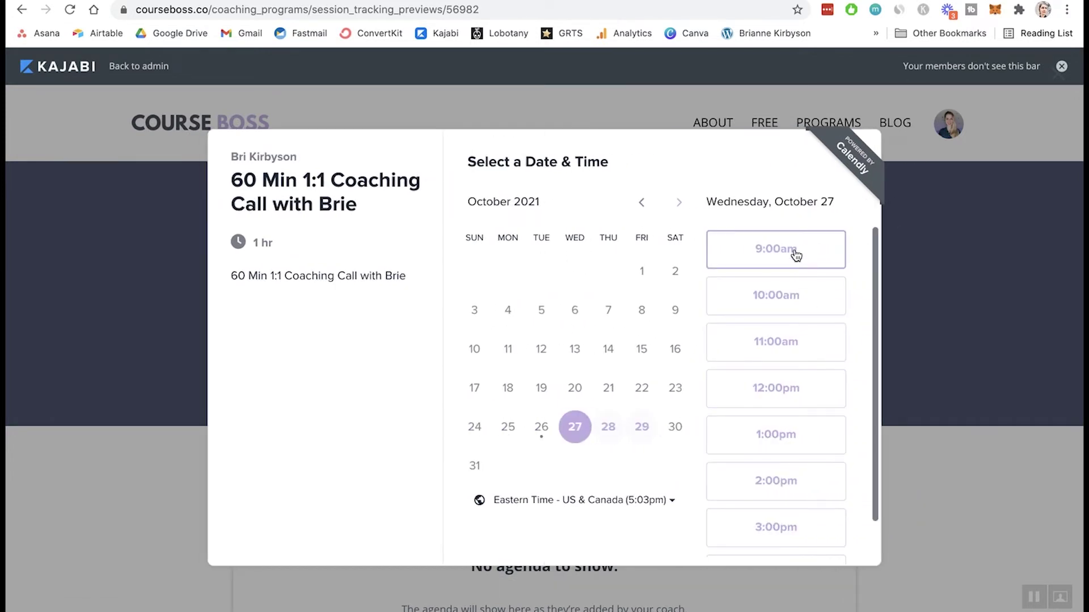
{"action": "scroll", "coordinate": [795, 255], "scroll_direction": "down", "scroll_amount": 1}
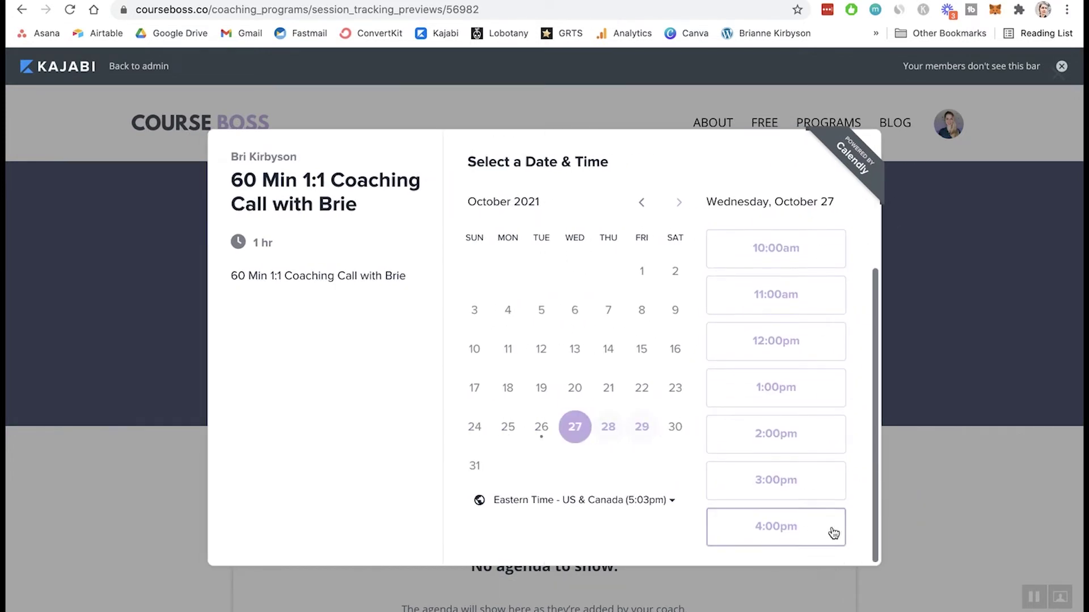
{"action": "scroll", "coordinate": [815, 488], "scroll_direction": "up", "scroll_amount": 1}
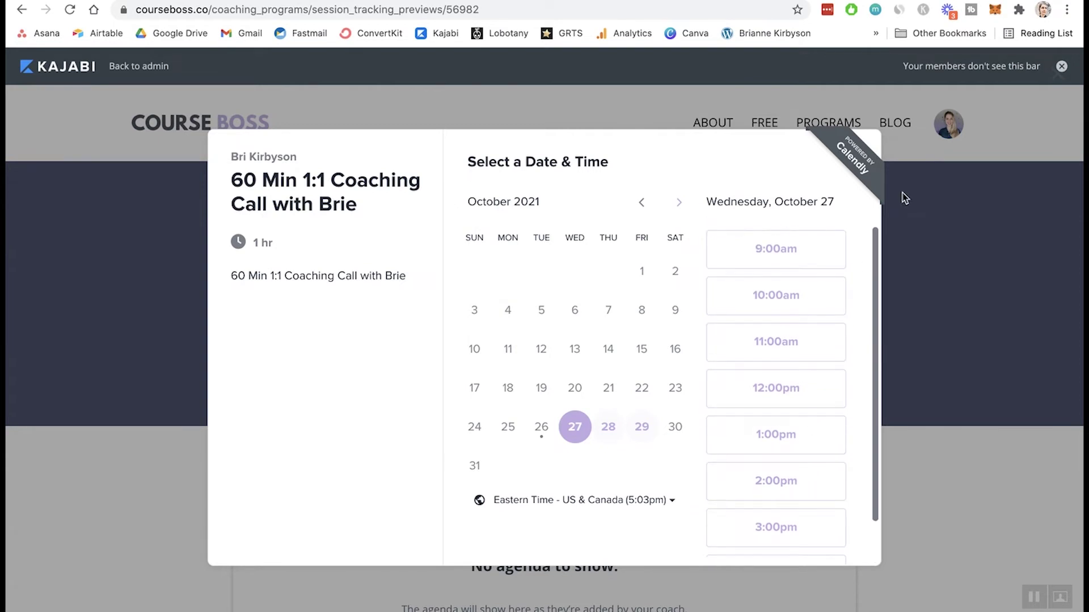
{"action": "left_click", "coordinate": [943, 288]}
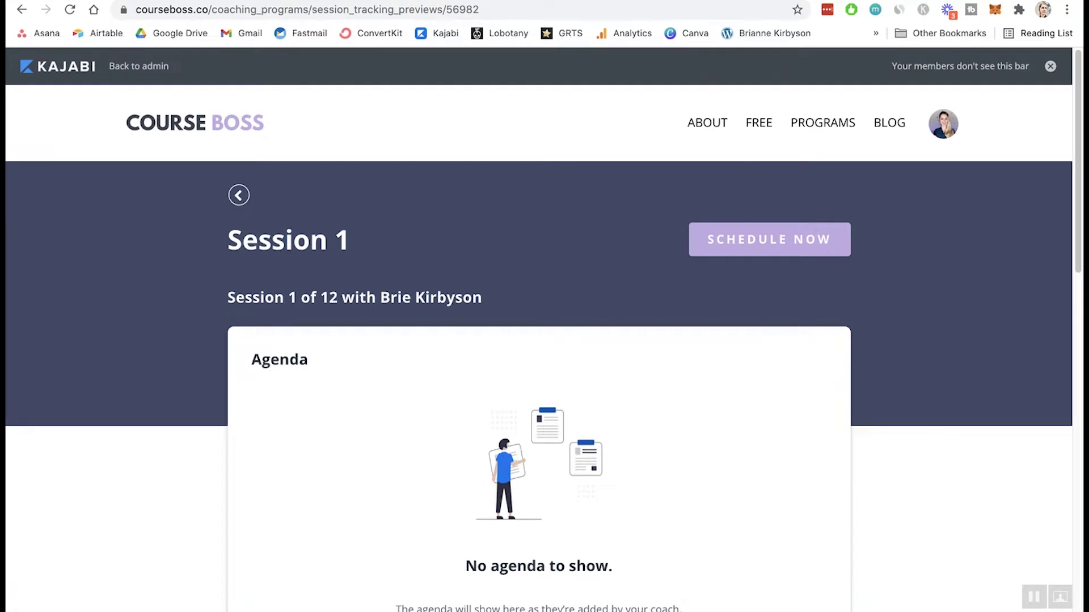
{"action": "key", "text": "ctrl+w"}
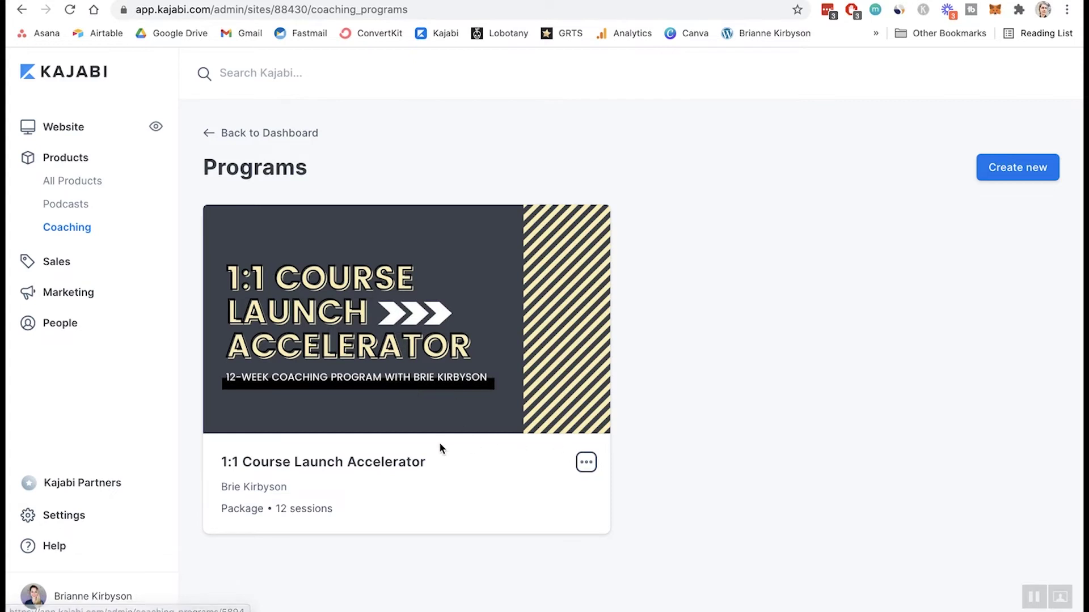
Review the Accelerator's details, Scheduling and Page customization settings, then return to its Package Outline.
{"action": "left_click", "coordinate": [437, 387]}
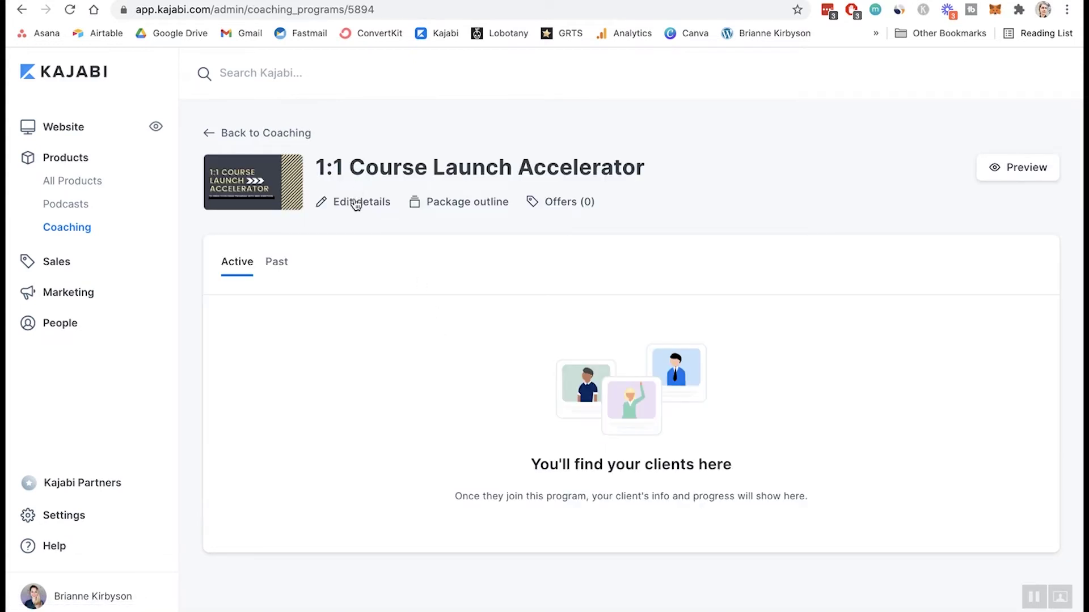
{"action": "left_click", "coordinate": [356, 203]}
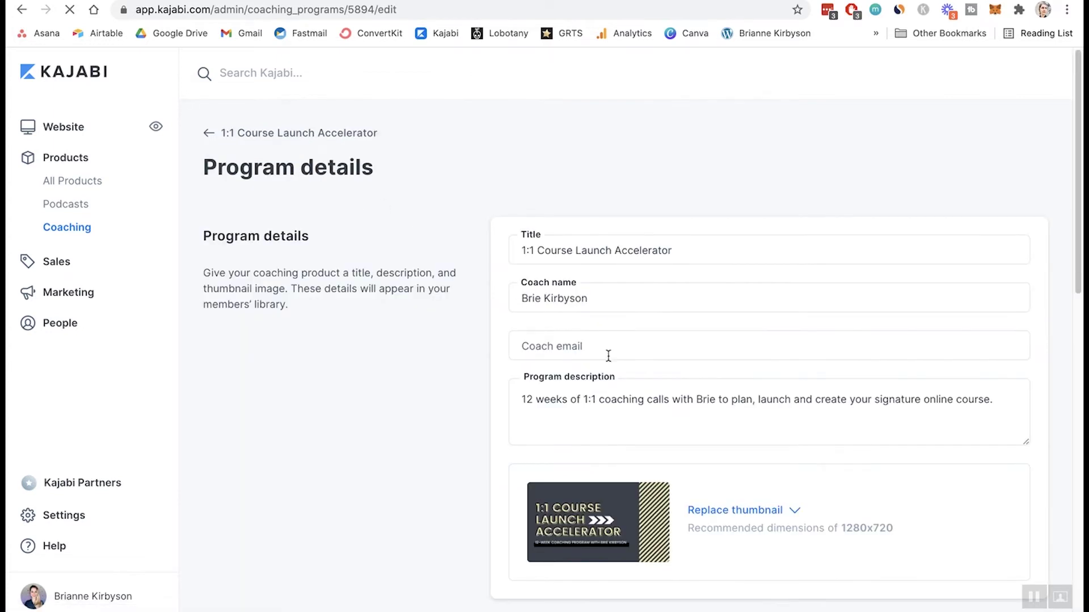
{"action": "scroll", "coordinate": [900, 314], "scroll_direction": "down", "scroll_amount": 3}
{"action": "scroll", "coordinate": [901, 315], "scroll_direction": "down", "scroll_amount": 3}
{"action": "scroll", "coordinate": [473, 414], "scroll_direction": "down", "scroll_amount": 10}
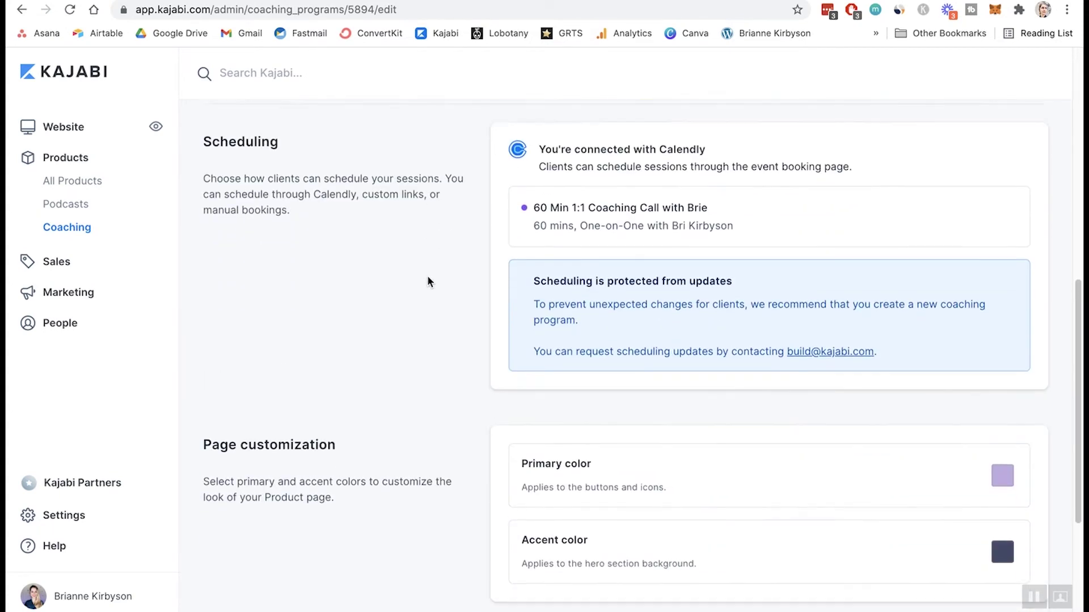
{"action": "scroll", "coordinate": [427, 274], "scroll_direction": "down", "scroll_amount": 1}
{"action": "scroll", "coordinate": [461, 321], "scroll_direction": "up", "scroll_amount": 2}
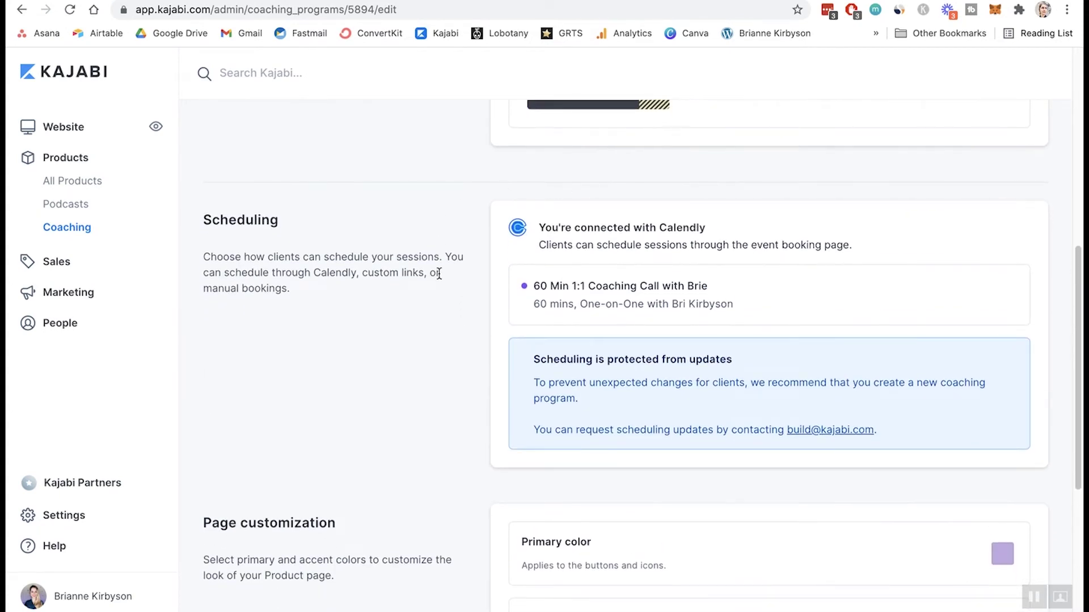
{"action": "scroll", "coordinate": [451, 338], "scroll_direction": "down", "scroll_amount": 5}
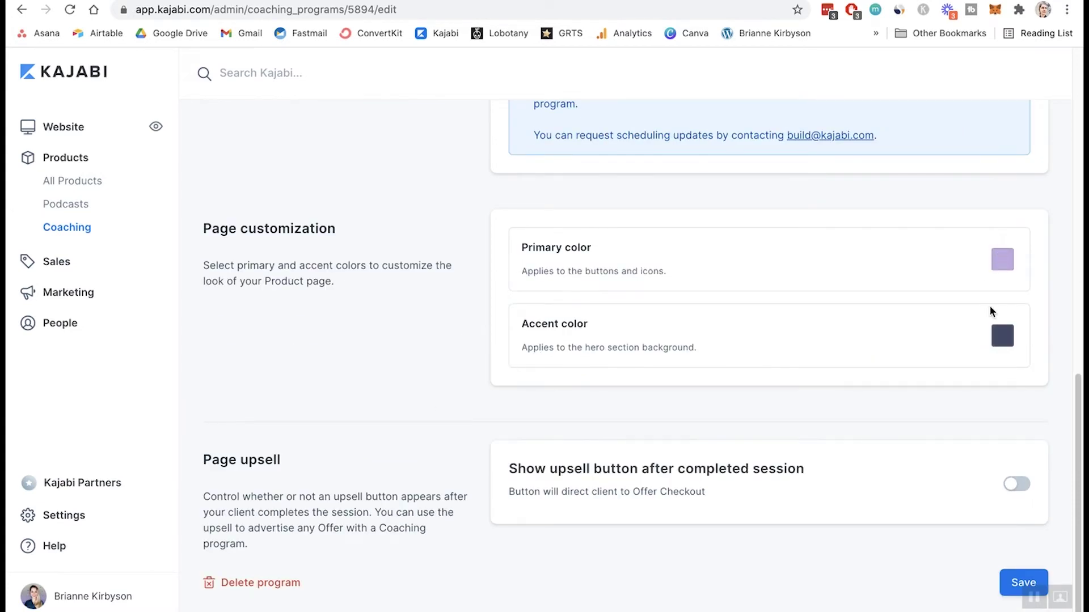
{"action": "scroll", "coordinate": [649, 278], "scroll_direction": "up", "scroll_amount": 10}
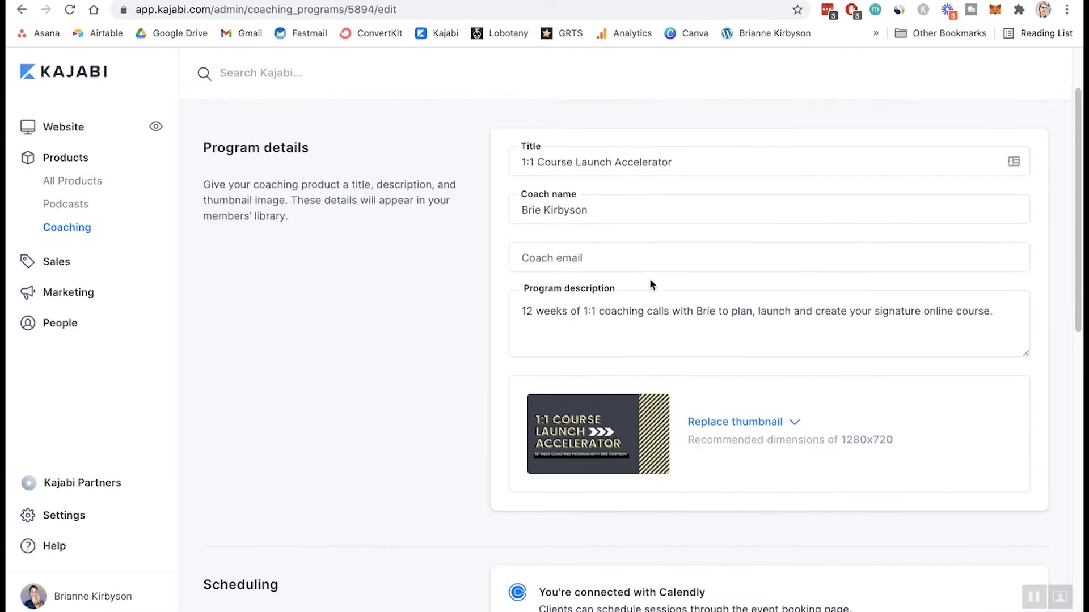
{"action": "left_click", "coordinate": [229, 138]}
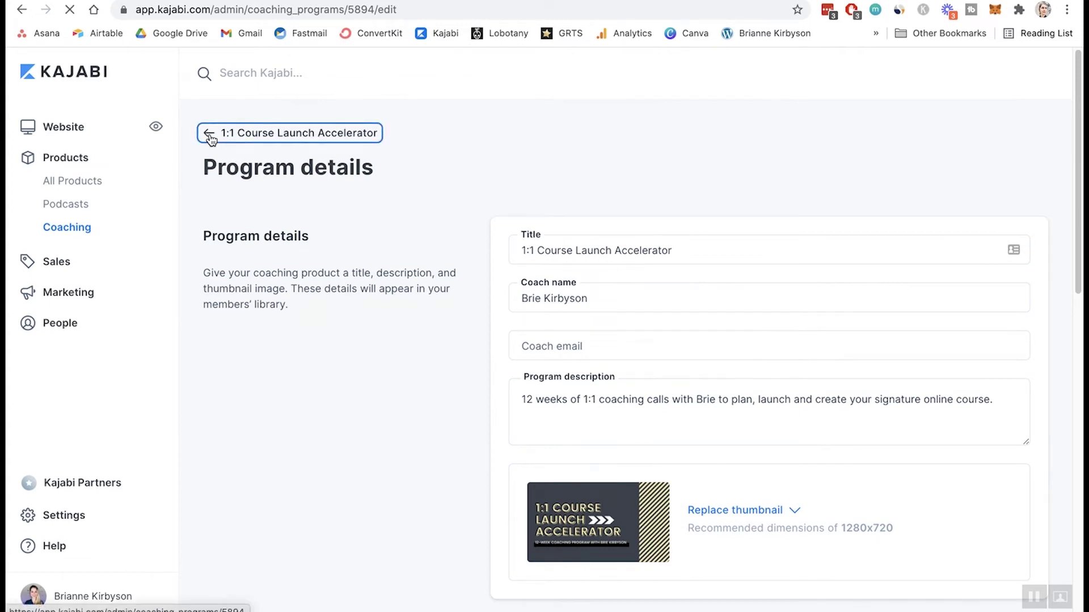
{"action": "left_click", "coordinate": [462, 206]}
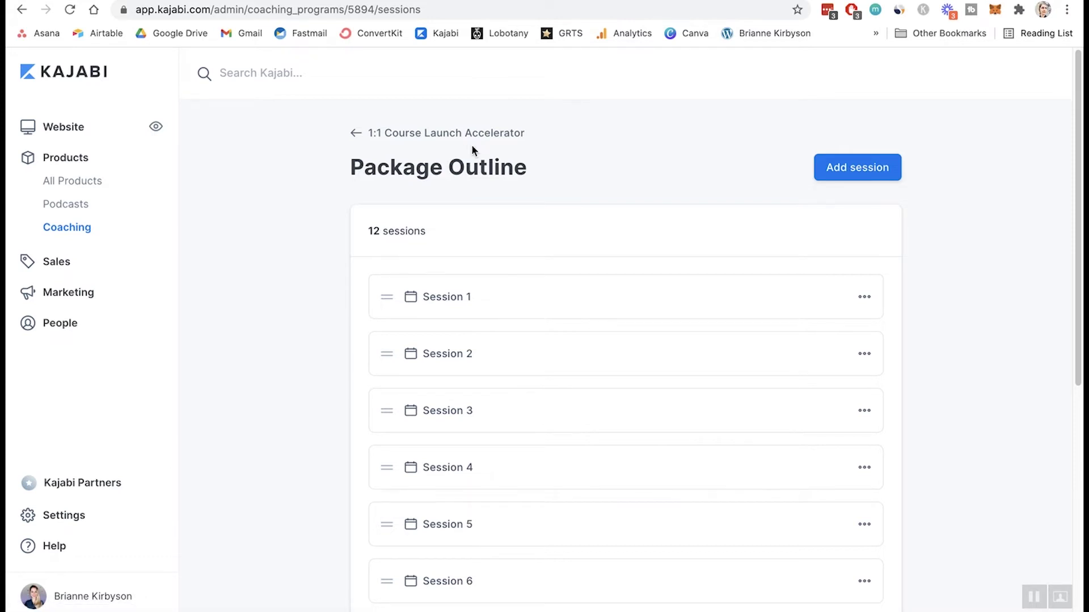
Scroll the 12-session outline and open Session 1's edit page from its options menu.
{"action": "scroll", "coordinate": [682, 527], "scroll_direction": "down", "scroll_amount": 1}
{"action": "scroll", "coordinate": [683, 522], "scroll_direction": "down", "scroll_amount": 5}
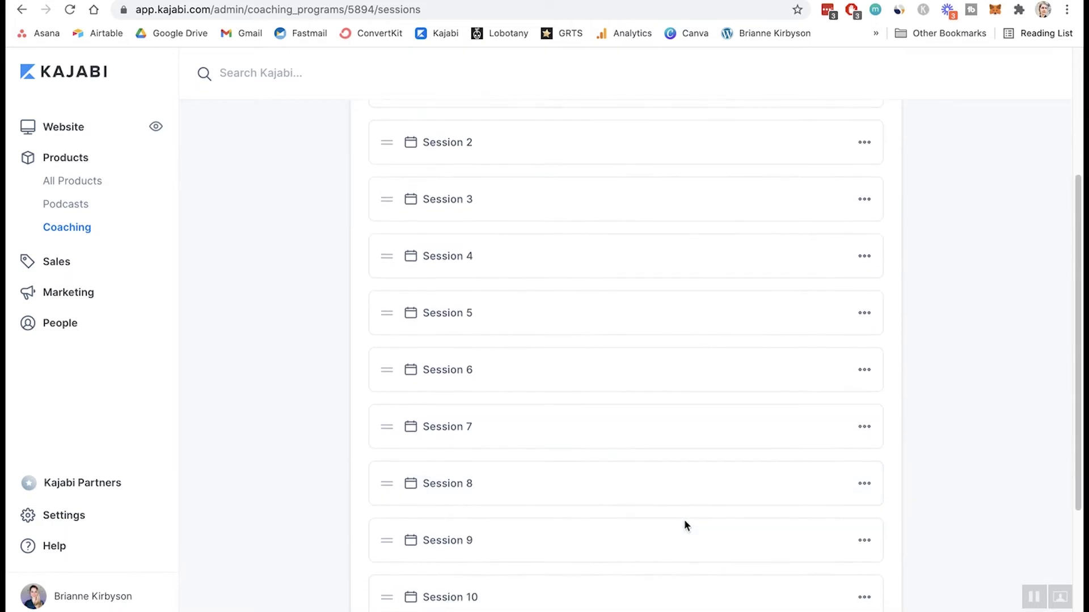
{"action": "scroll", "coordinate": [684, 515], "scroll_direction": "up", "scroll_amount": 5}
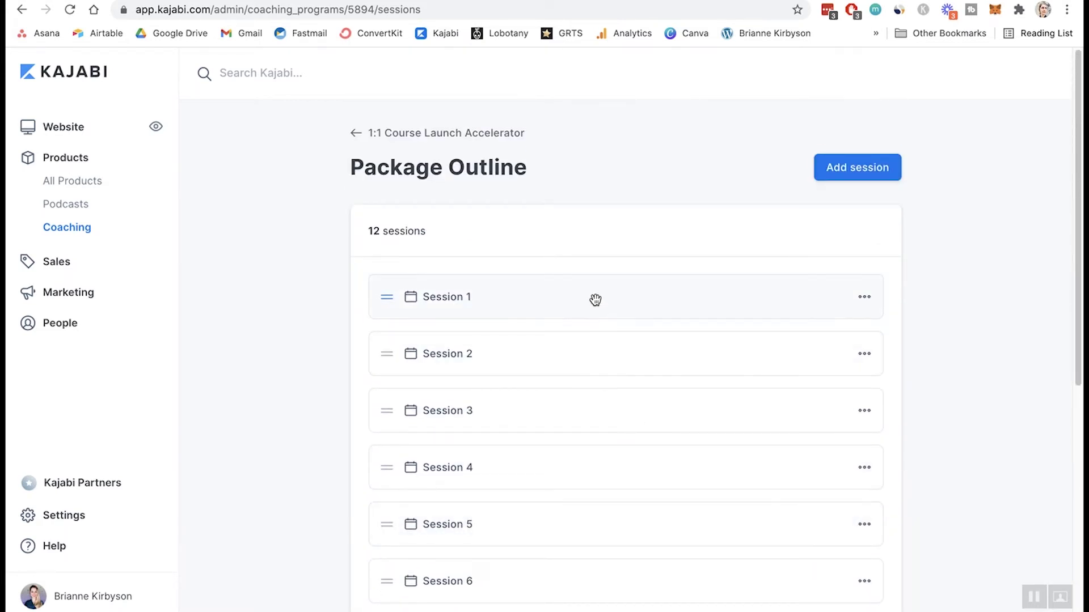
{"action": "left_click", "coordinate": [863, 300]}
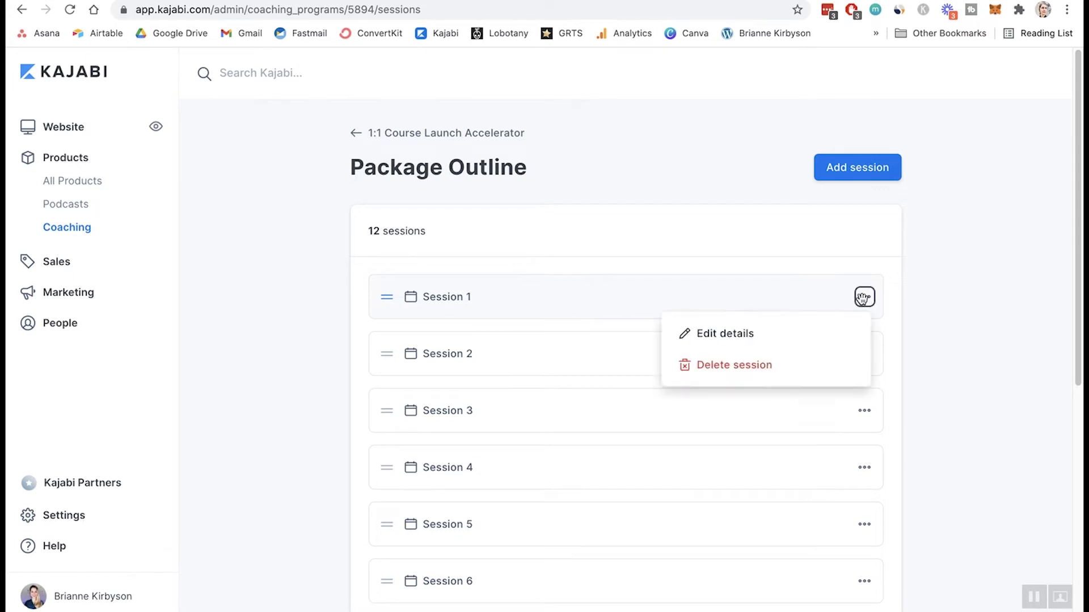
{"action": "left_click", "coordinate": [719, 334]}
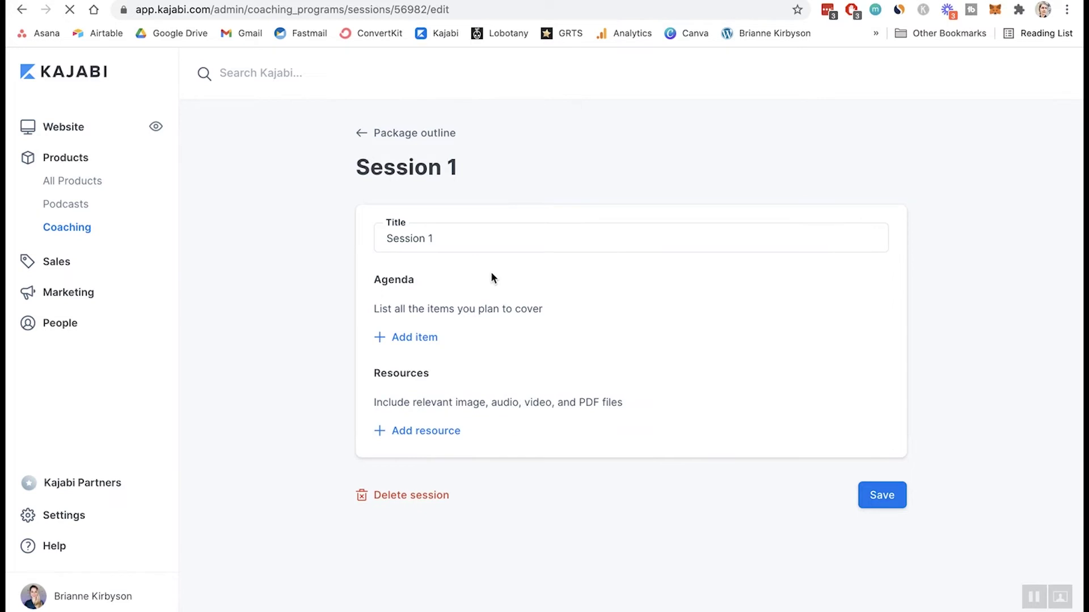
Add 'Choosing your course topic' and 'Finding your ideal client' to Session 1's agenda and save.
{"action": "left_click", "coordinate": [423, 337]}
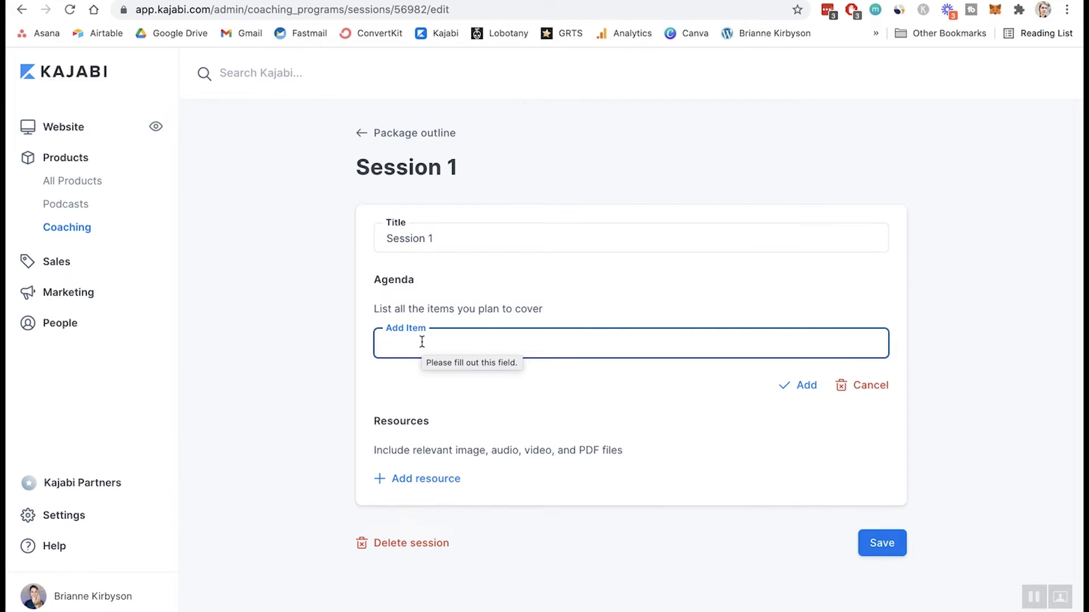
{"action": "type", "text": "Choosing your course topic"}
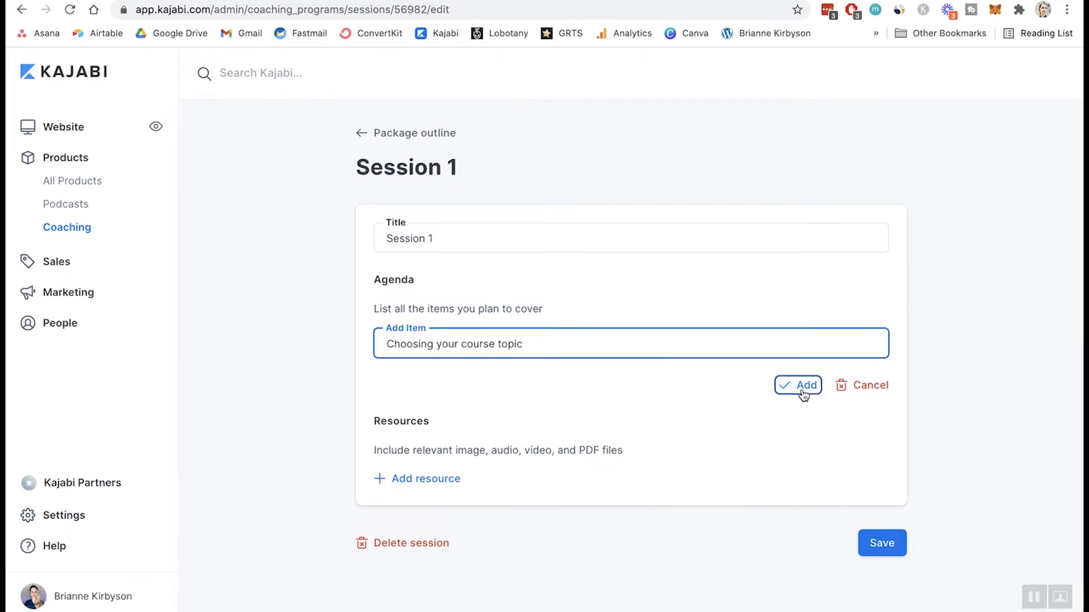
{"action": "left_click", "coordinate": [800, 385]}
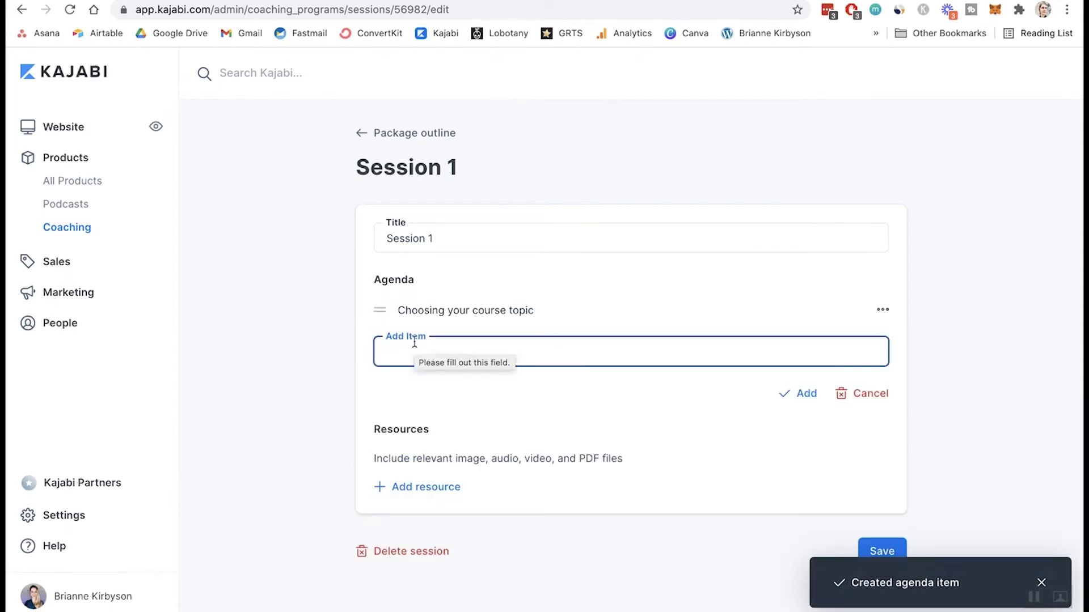
{"action": "type", "text": "Finding your ideal client"}
{"action": "left_click", "coordinate": [790, 391]}
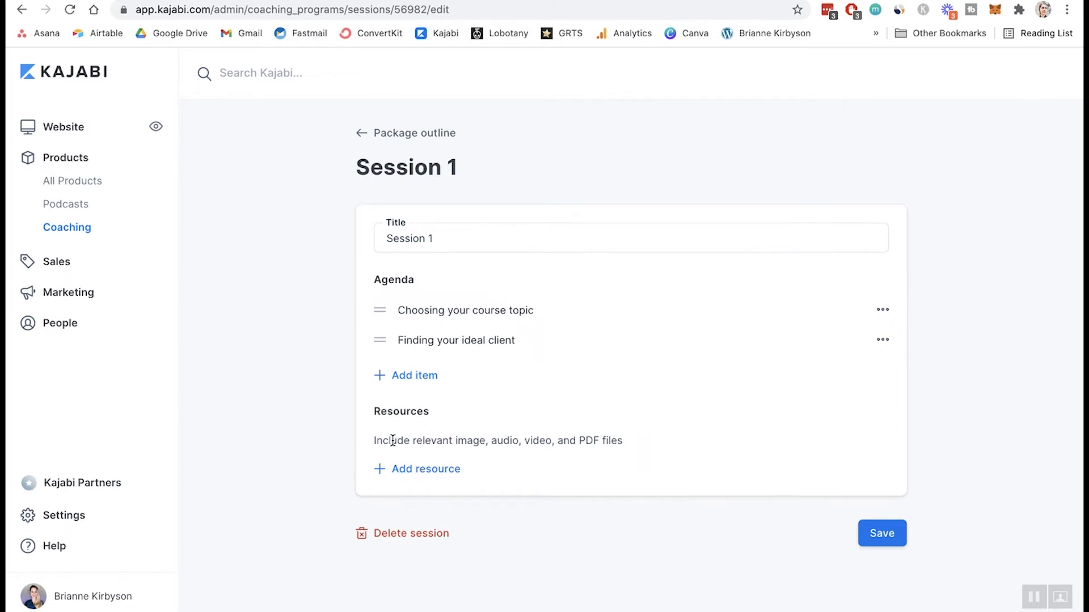
{"action": "left_click", "coordinate": [885, 532]}
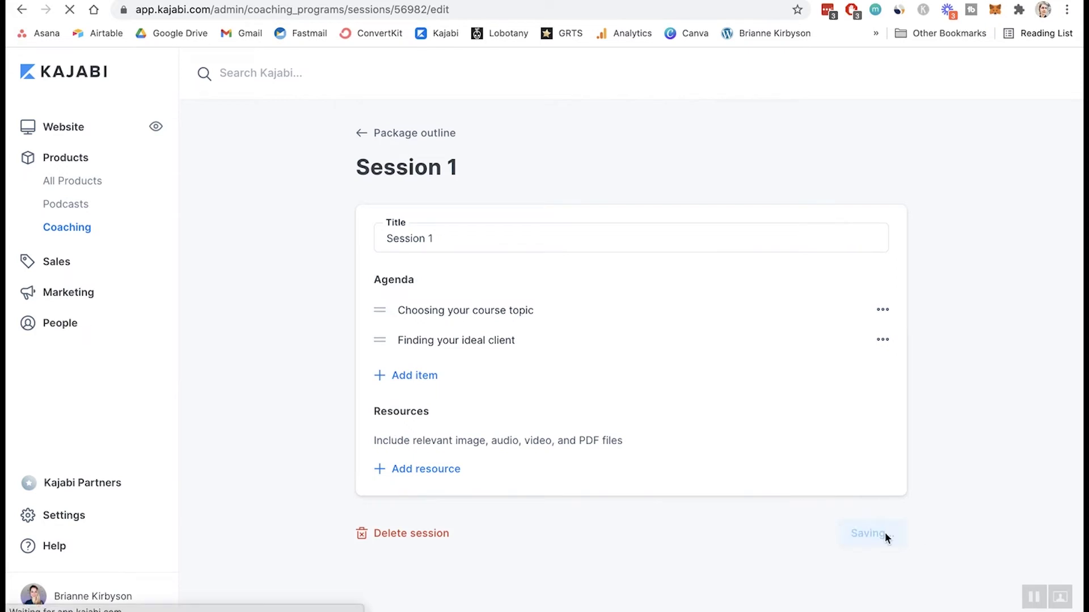
{"action": "scroll", "coordinate": [513, 425], "scroll_direction": "down", "scroll_amount": 6}
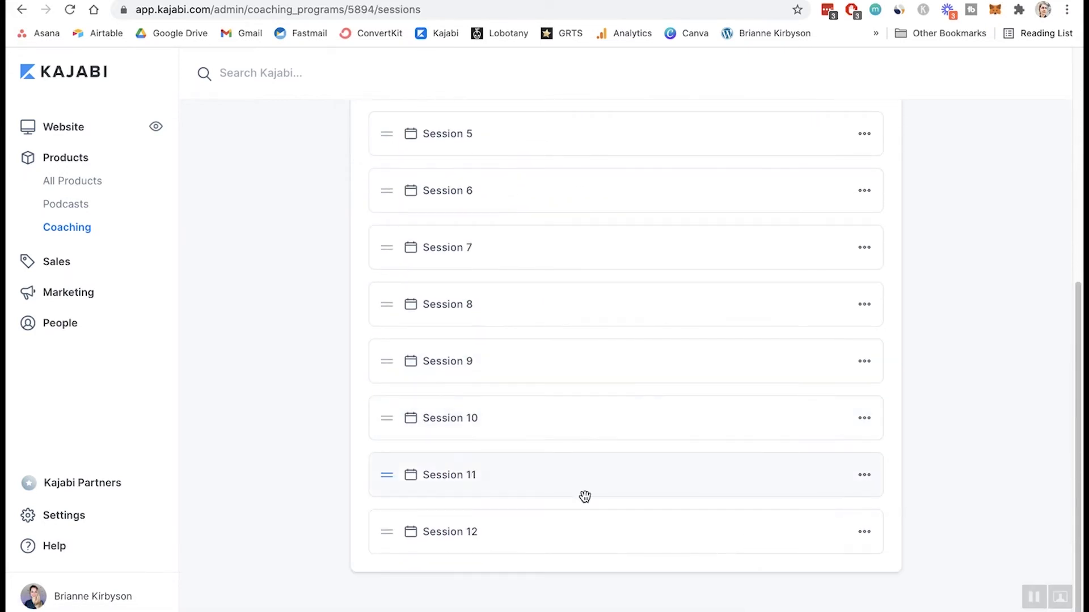
{"action": "scroll", "coordinate": [585, 497], "scroll_direction": "up", "scroll_amount": 6}
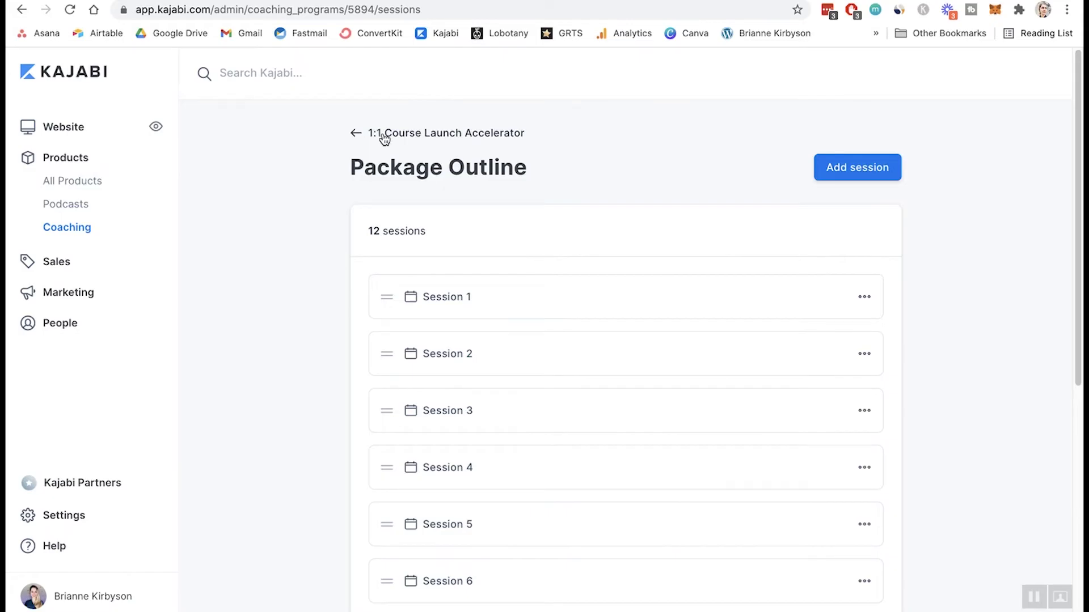
{"action": "left_click", "coordinate": [385, 135]}
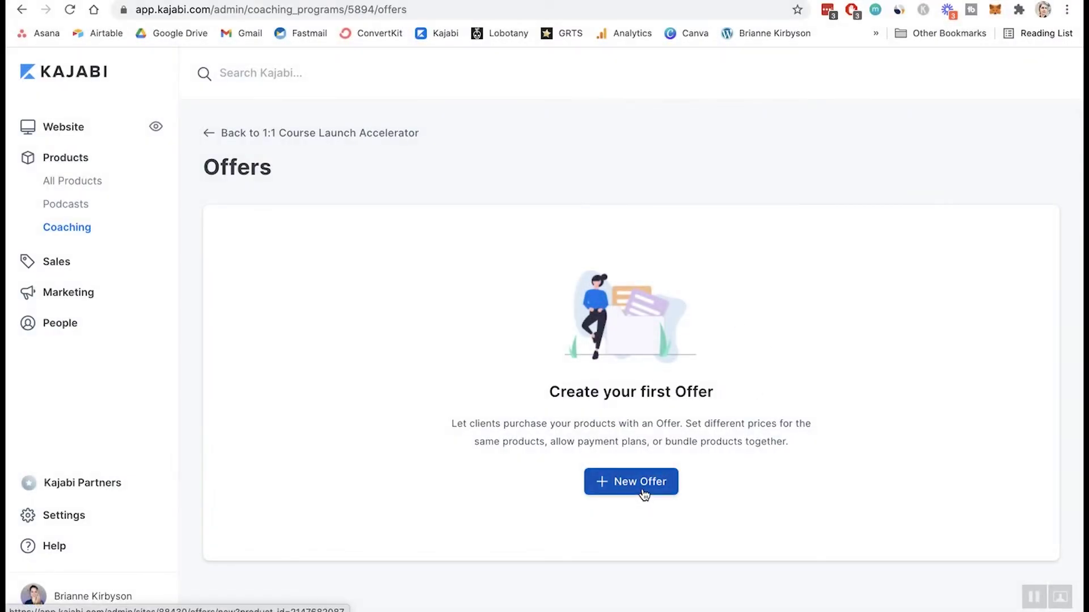
Start a new offer titled '1:1 Course Launch Accelerator' selling the 1:1 Course Launch Accelerator product.
{"action": "left_click", "coordinate": [644, 491]}
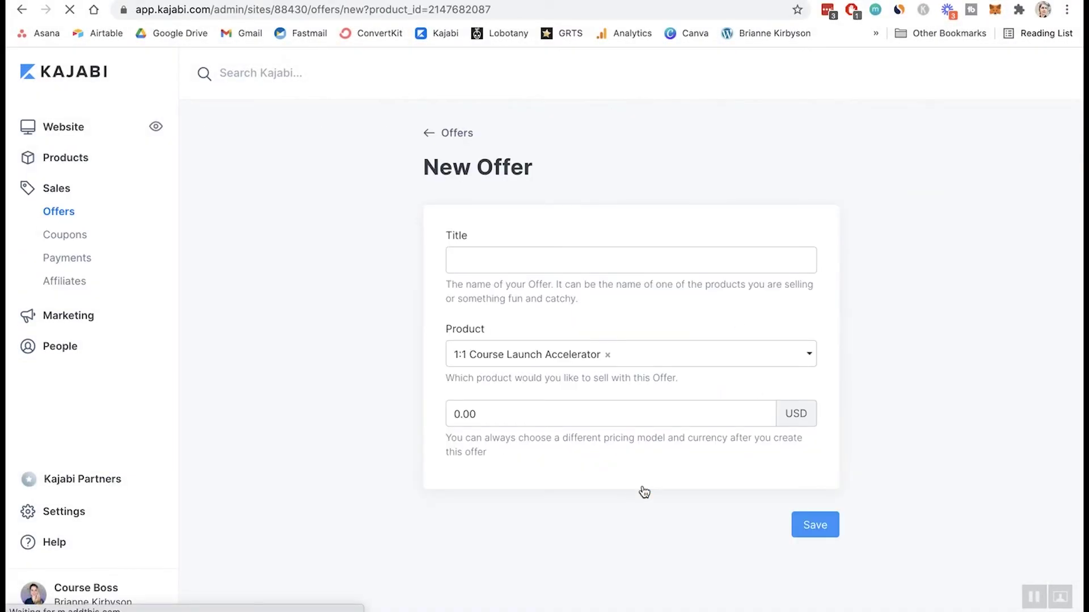
{"action": "left_click", "coordinate": [610, 271]}
{"action": "type", "text": "1:1 Course Launch Accelerator"}
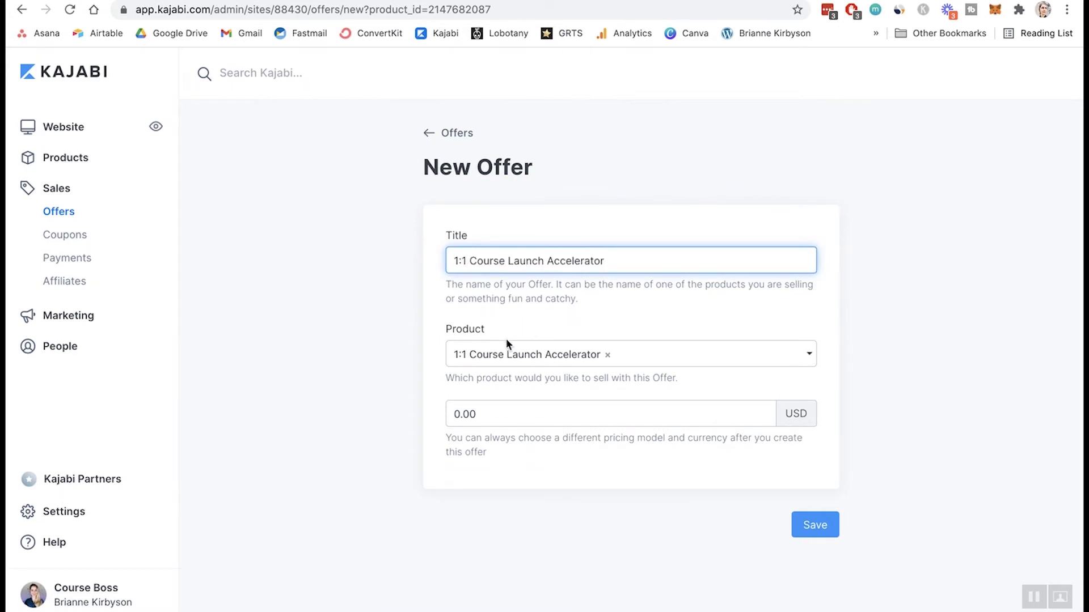
{"action": "left_click", "coordinate": [810, 355]}
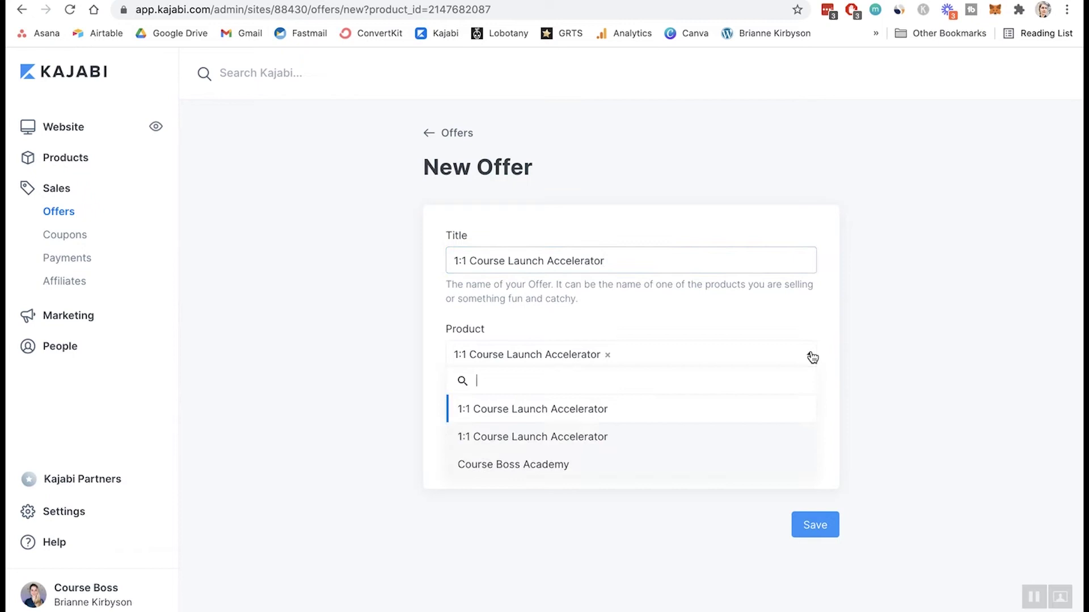
{"action": "left_click", "coordinate": [811, 355]}
Set the offer price to $997, create the offer, and review its edit page.
{"action": "left_click", "coordinate": [541, 418]}
{"action": "double_click", "coordinate": [541, 419]}
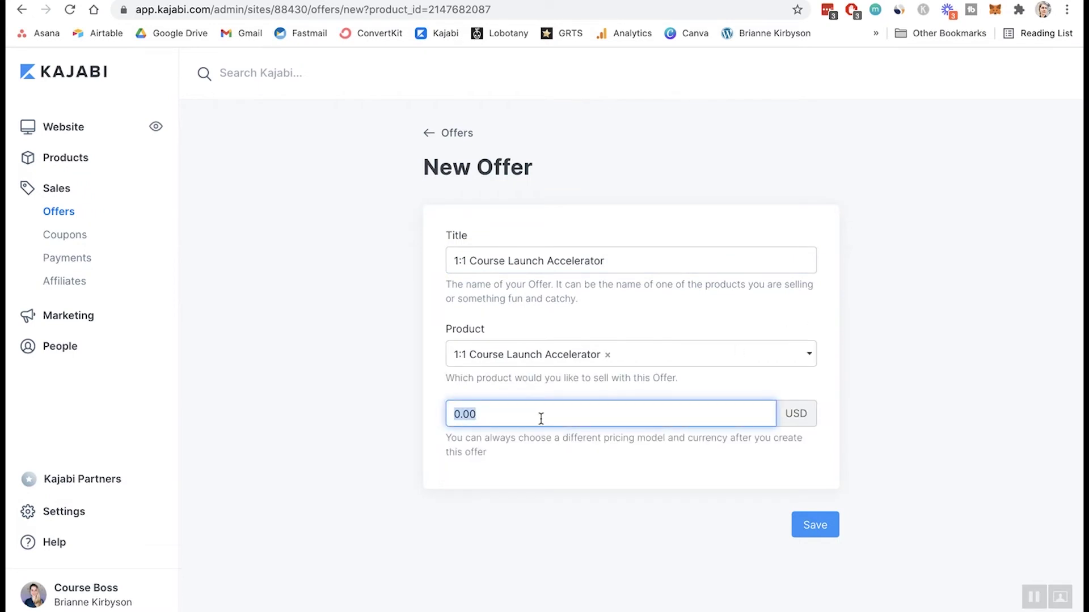
{"action": "type", "text": "997"}
{"action": "left_click", "coordinate": [815, 525]}
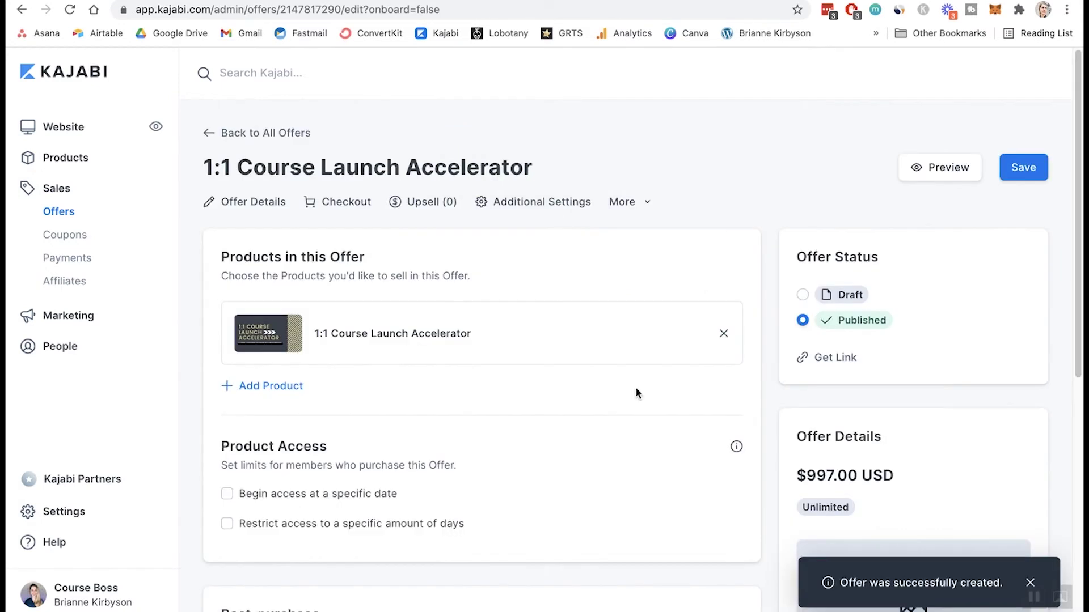
{"action": "scroll", "coordinate": [635, 388], "scroll_direction": "down", "scroll_amount": 3}
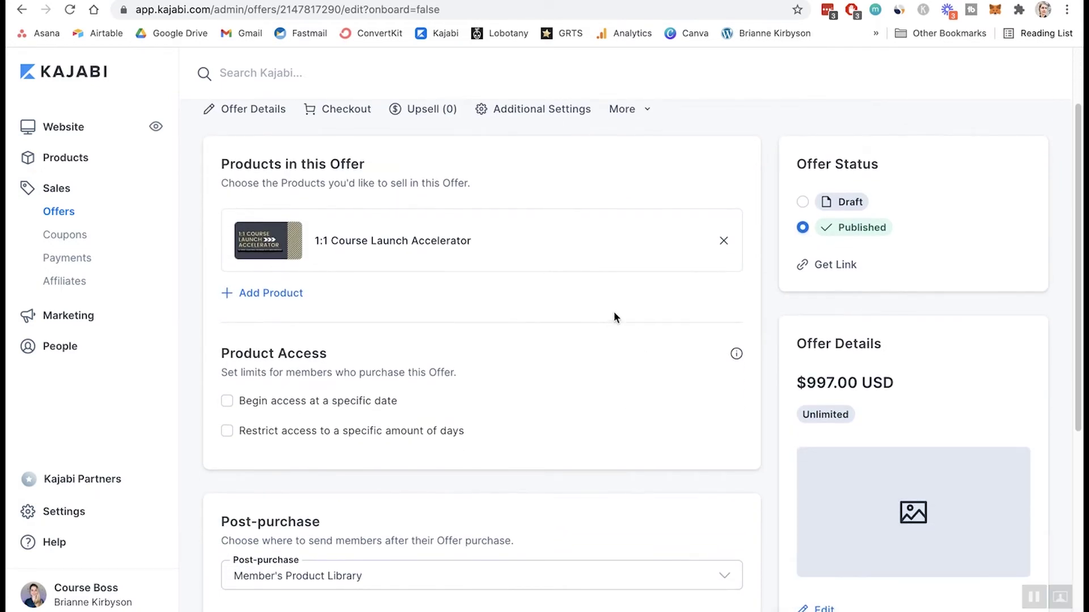
{"action": "scroll", "coordinate": [621, 310], "scroll_direction": "down", "scroll_amount": 5}
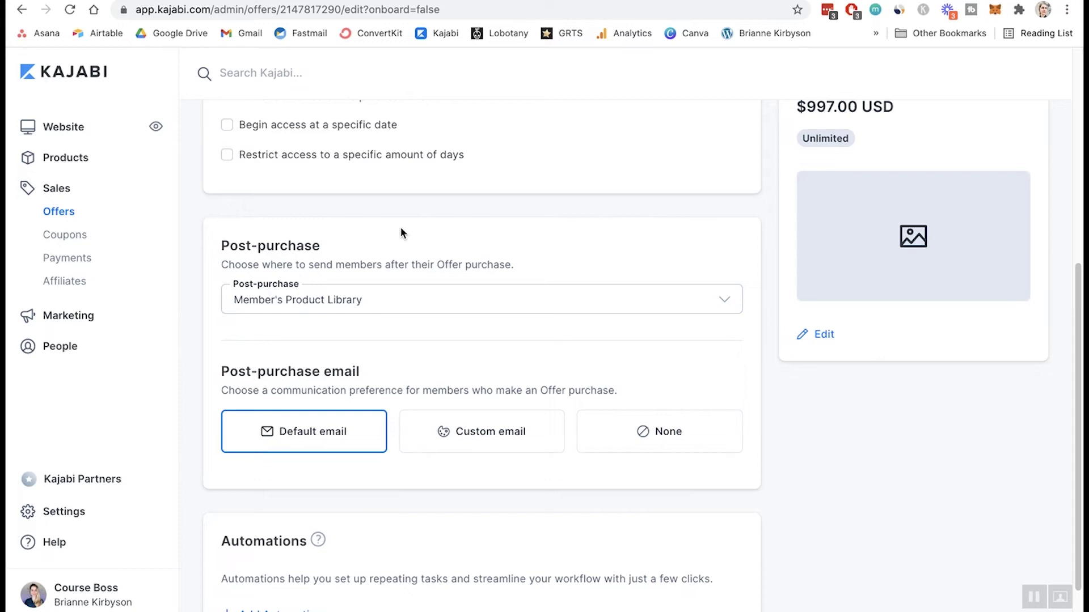
{"action": "scroll", "coordinate": [402, 225], "scroll_direction": "up", "scroll_amount": 7}
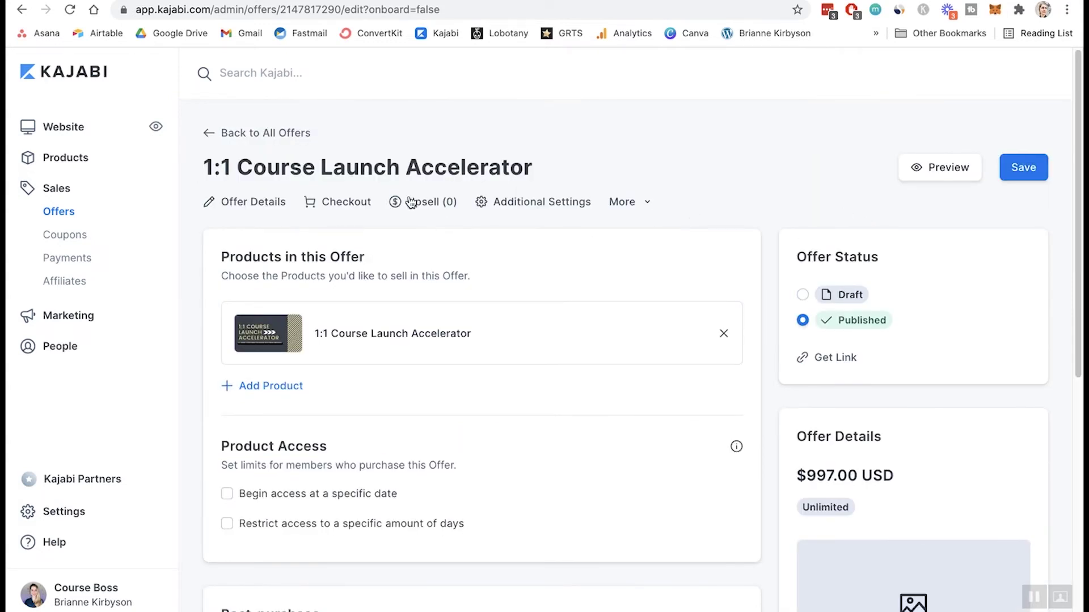
Edit the offer checkout page's description copy and banner image settings.
{"action": "left_click", "coordinate": [346, 205]}
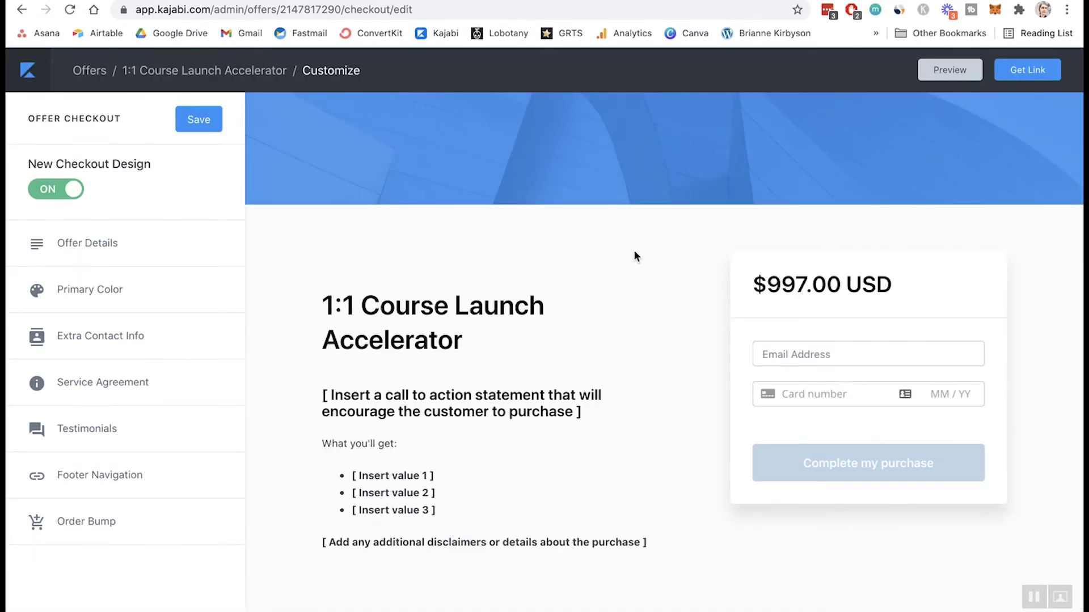
{"action": "mouse_move", "coordinate": [495, 443]}
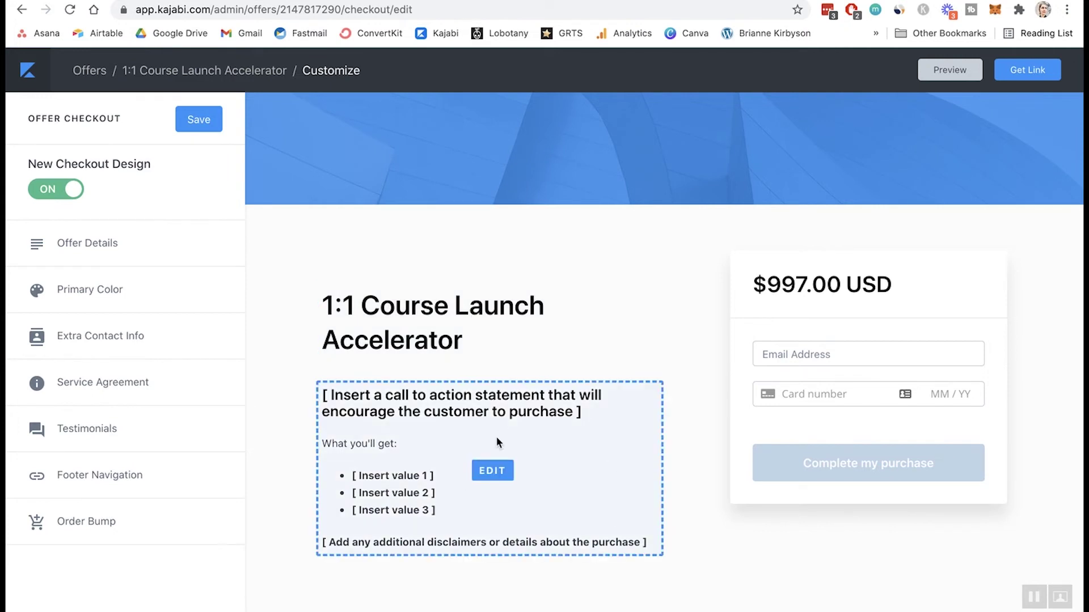
{"action": "left_click", "coordinate": [492, 472]}
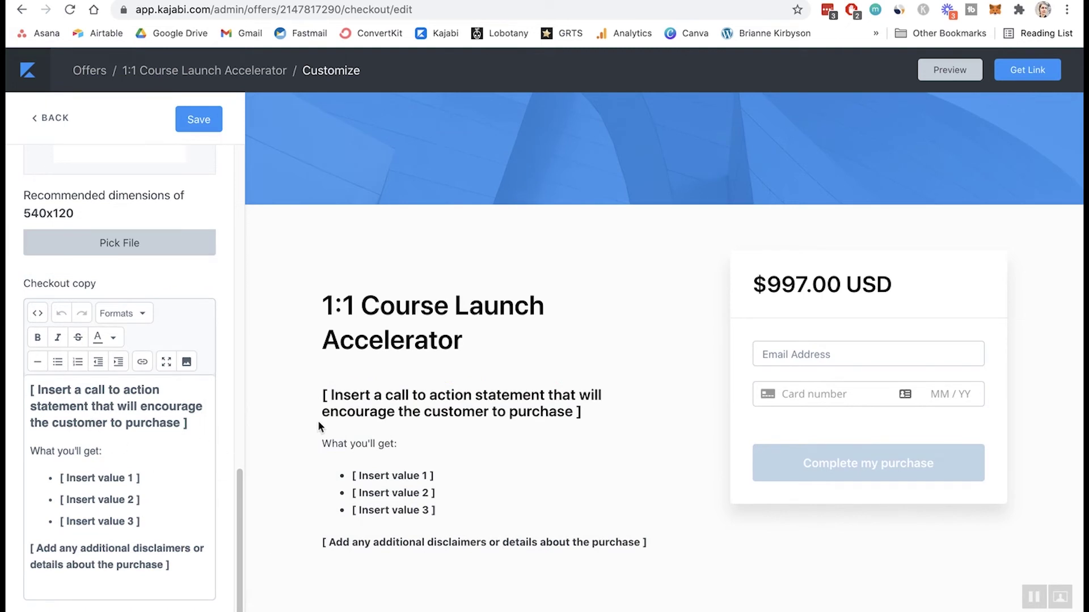
{"action": "left_click", "coordinate": [557, 159]}
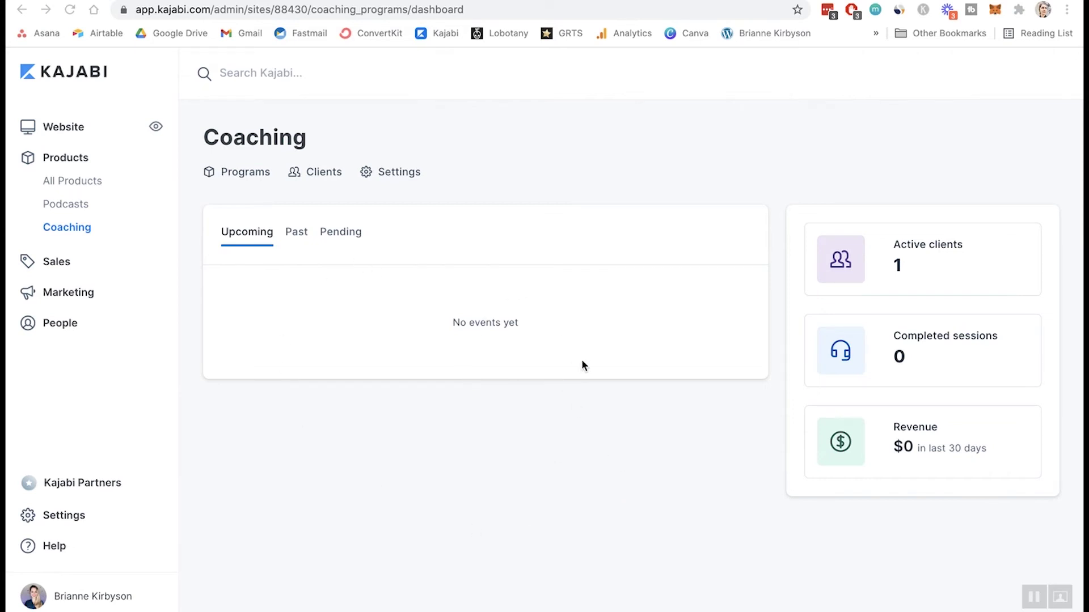
Open the Accelerator program from Programs and view the enrolled client's session tracker.
{"action": "left_click", "coordinate": [264, 176]}
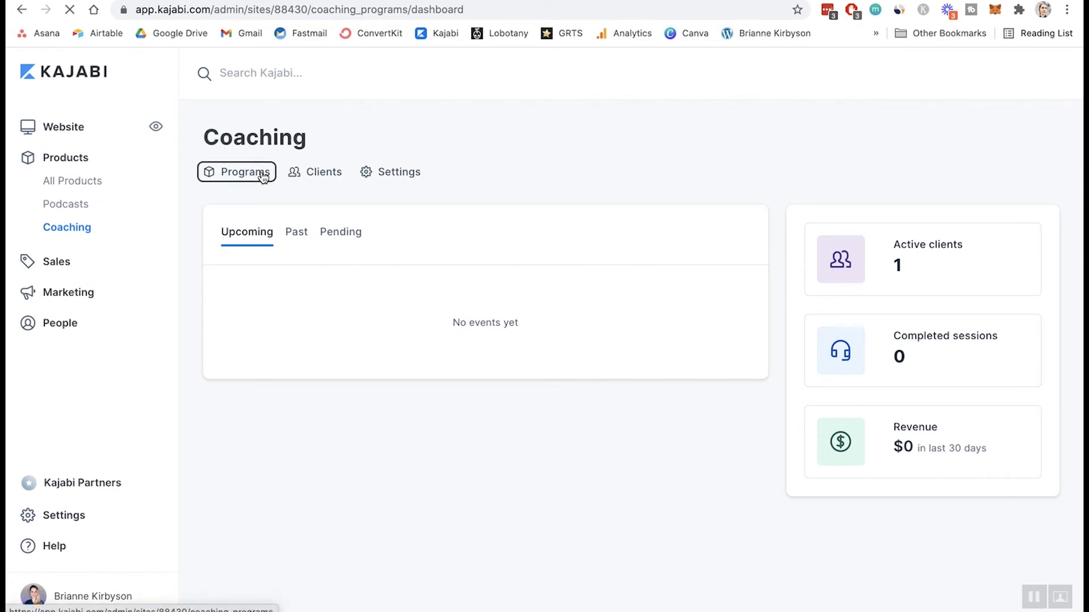
{"action": "left_click", "coordinate": [463, 320]}
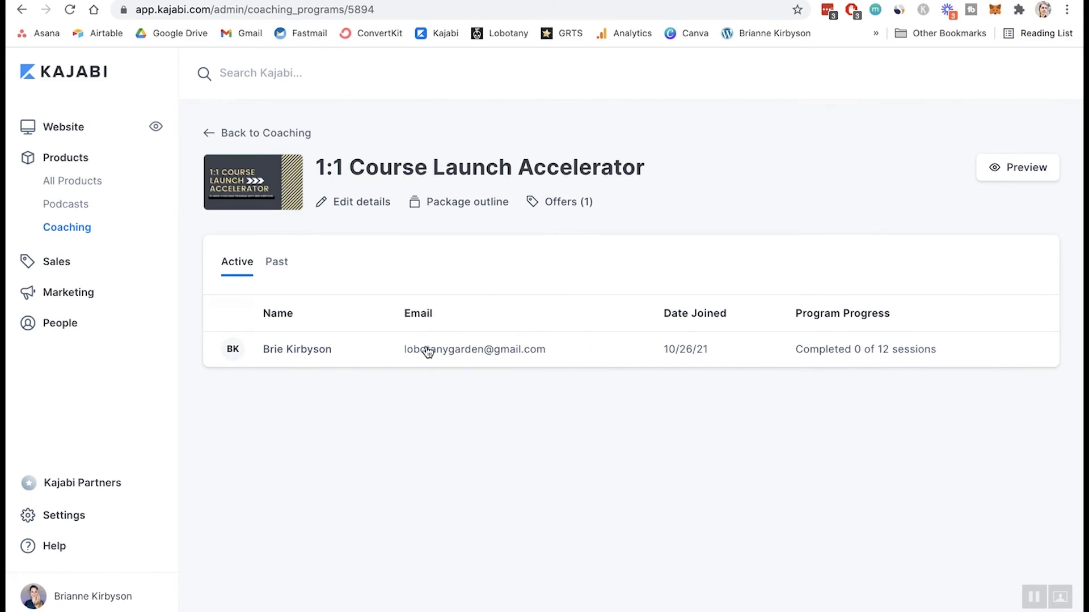
{"action": "left_click", "coordinate": [308, 356]}
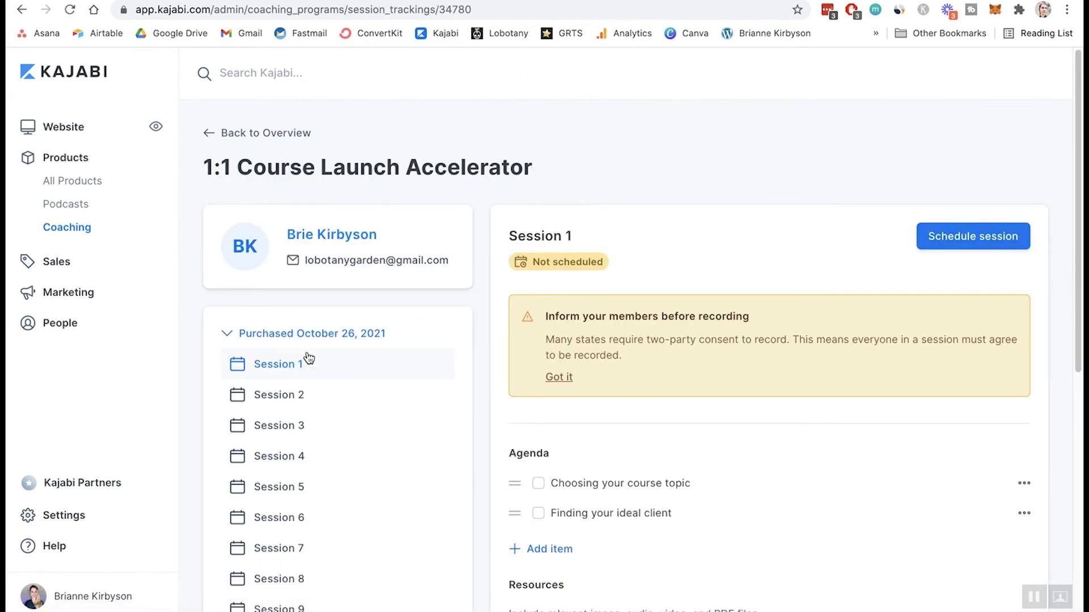
Dismiss the recording consent warning and toggle Session 1's agenda checkboxes.
{"action": "left_click", "coordinate": [559, 377]}
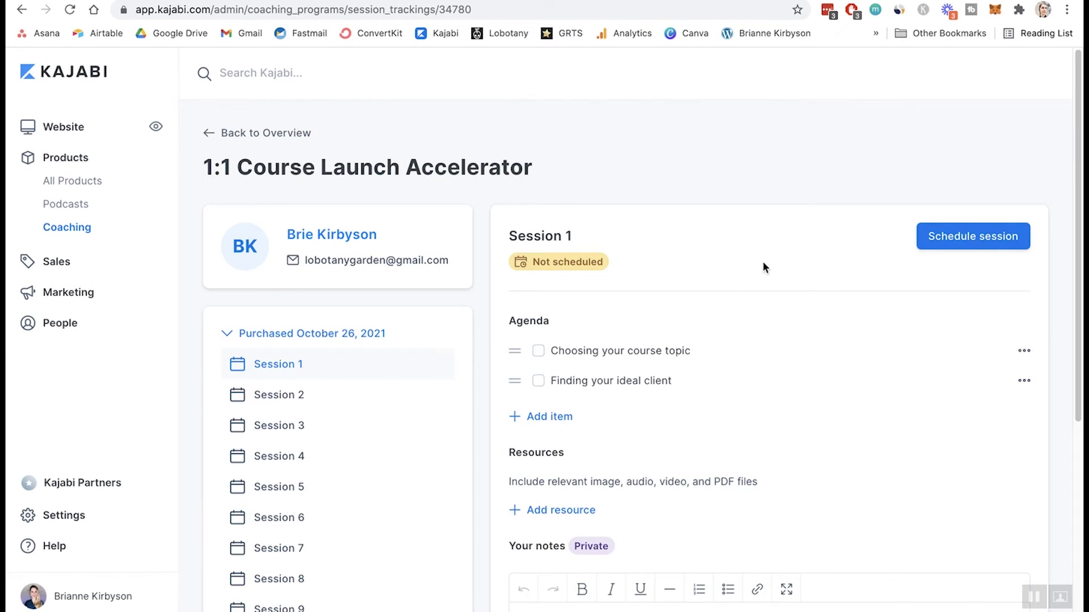
{"action": "scroll", "coordinate": [762, 262], "scroll_direction": "down", "scroll_amount": 3}
{"action": "left_click", "coordinate": [539, 252]}
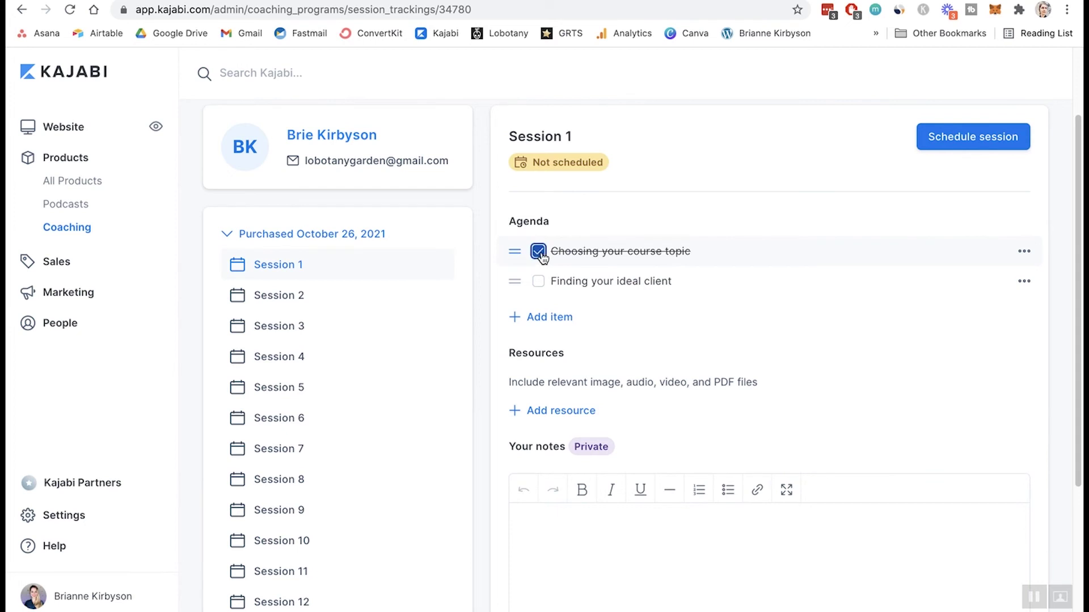
{"action": "left_click", "coordinate": [539, 282]}
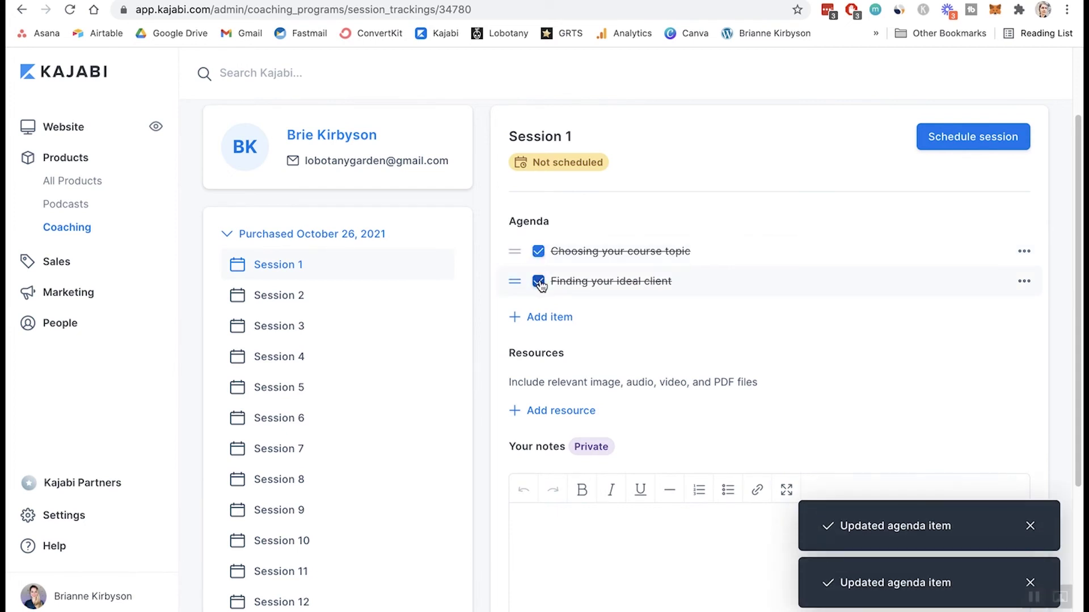
{"action": "left_click", "coordinate": [539, 283]}
{"action": "scroll", "coordinate": [406, 248], "scroll_direction": "down", "scroll_amount": 5}
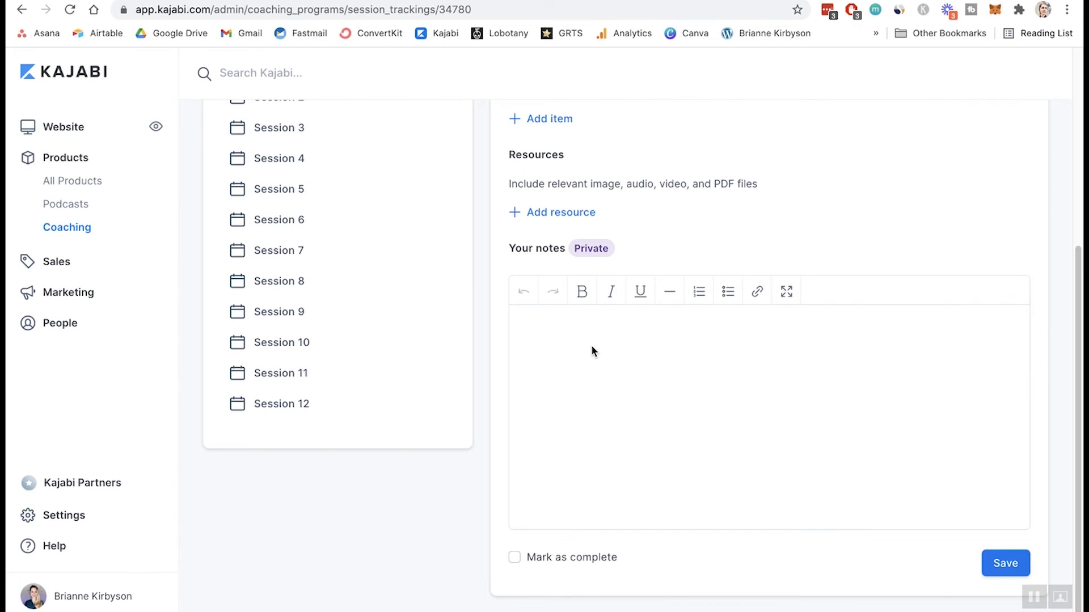
Mark the client's Session 1 as complete and open their Session 2.
{"action": "left_click", "coordinate": [583, 342]}
{"action": "scroll", "coordinate": [662, 331], "scroll_direction": "up", "scroll_amount": 4}
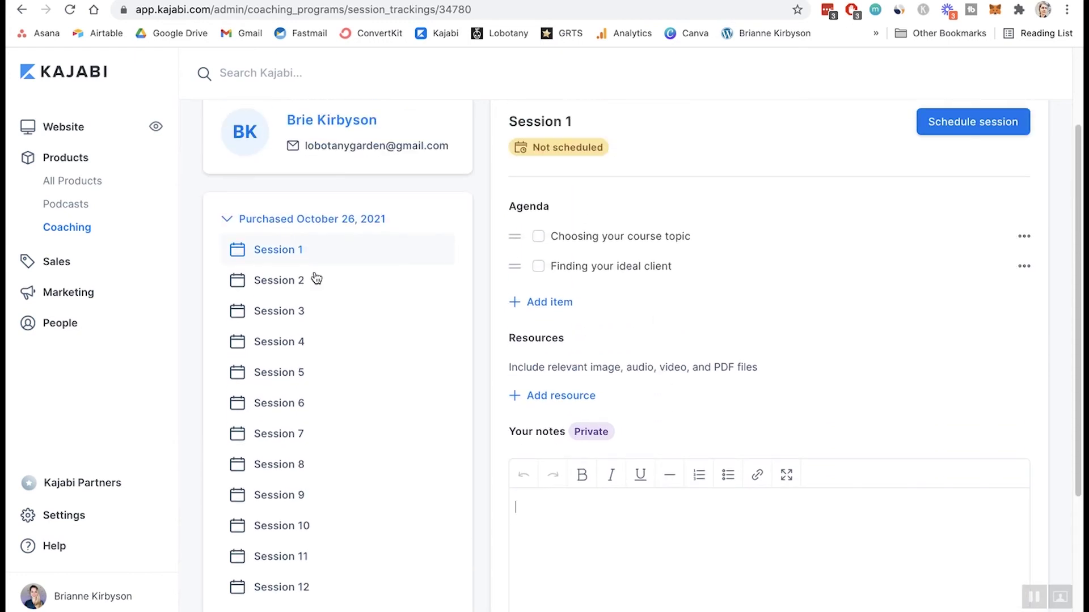
{"action": "scroll", "coordinate": [773, 380], "scroll_direction": "down", "scroll_amount": 2}
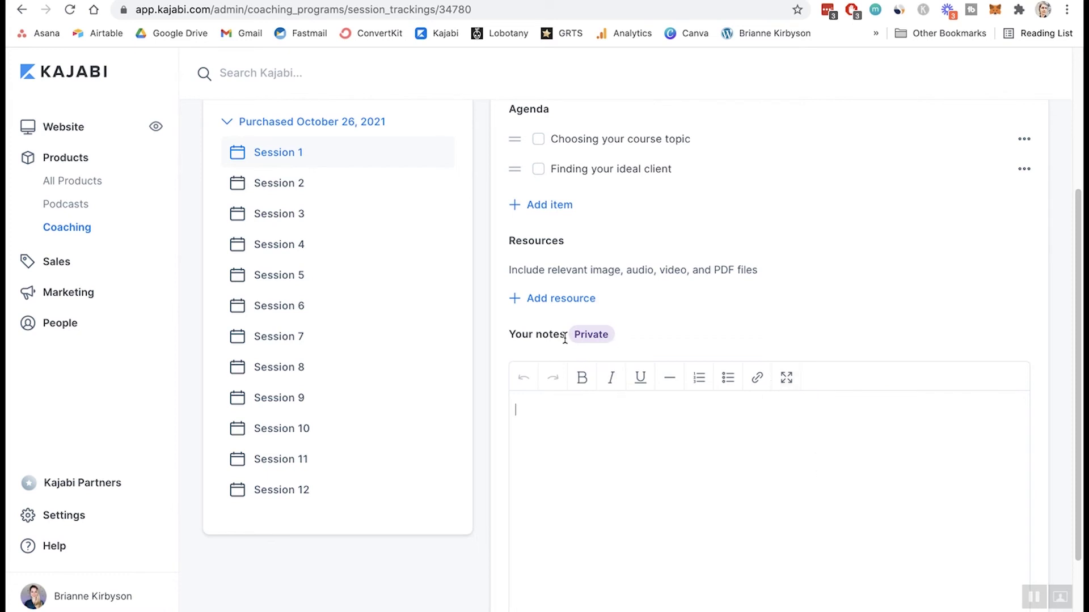
{"action": "scroll", "coordinate": [739, 461], "scroll_direction": "down", "scroll_amount": 2}
{"action": "scroll", "coordinate": [757, 461], "scroll_direction": "up", "scroll_amount": 5}
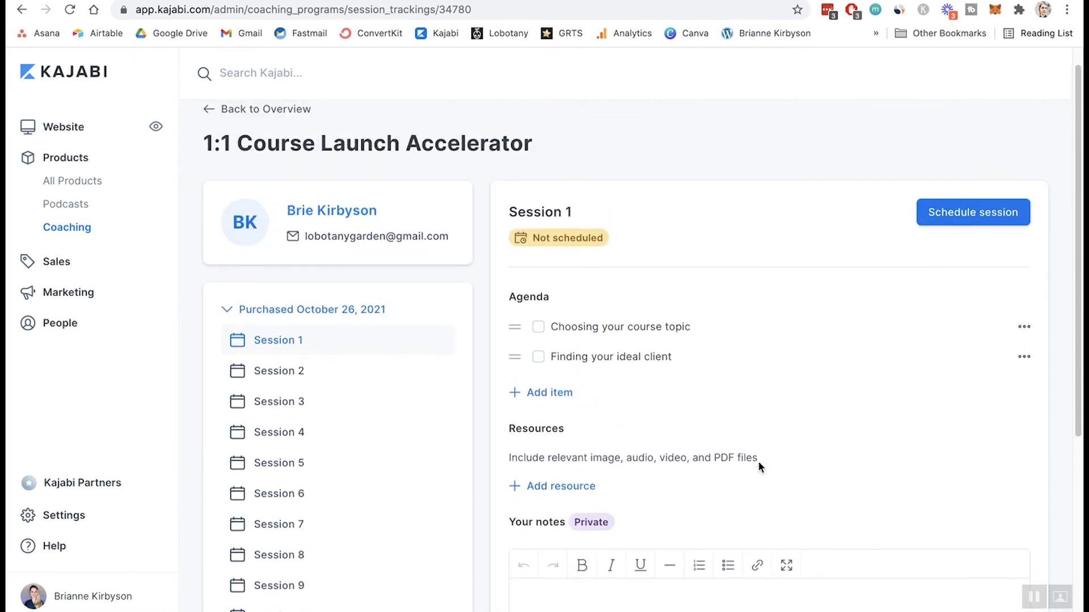
{"action": "left_click", "coordinate": [514, 558]}
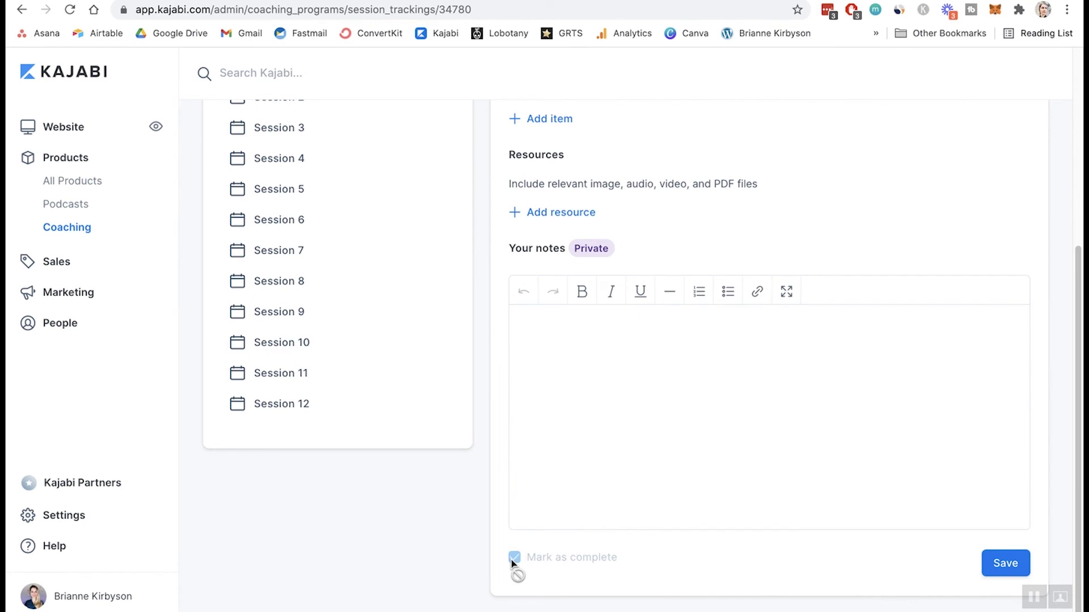
{"action": "scroll", "coordinate": [580, 423], "scroll_direction": "up", "scroll_amount": 5}
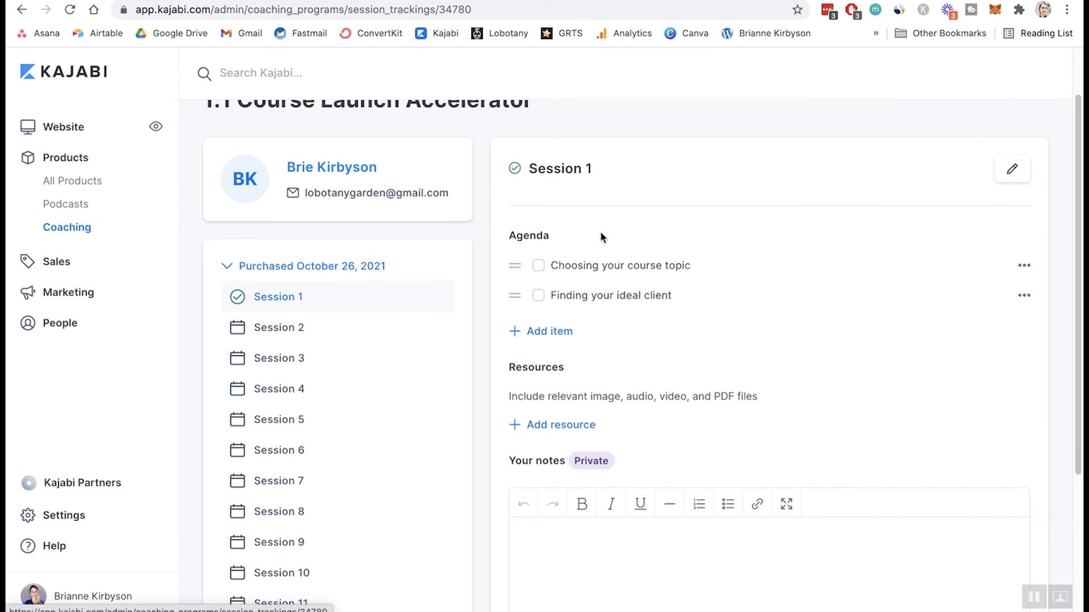
{"action": "scroll", "coordinate": [600, 232], "scroll_direction": "up", "scroll_amount": 1}
{"action": "left_click", "coordinate": [265, 378]}
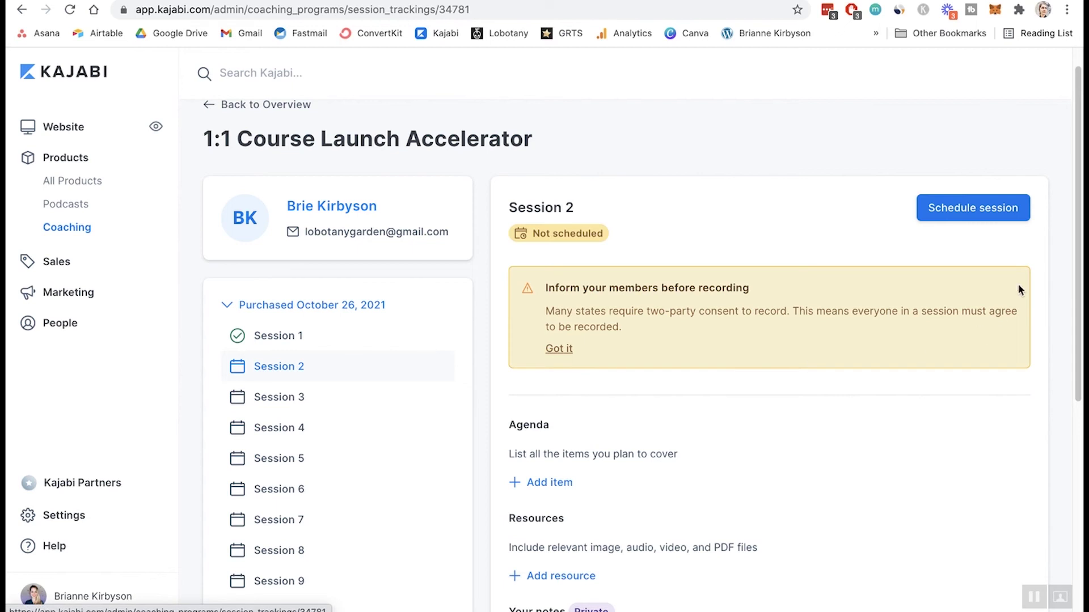
Schedule Session 2 in Calendly for Wednesday October 27, 10:00am, using the prefilled client details.
{"action": "left_click", "coordinate": [966, 218]}
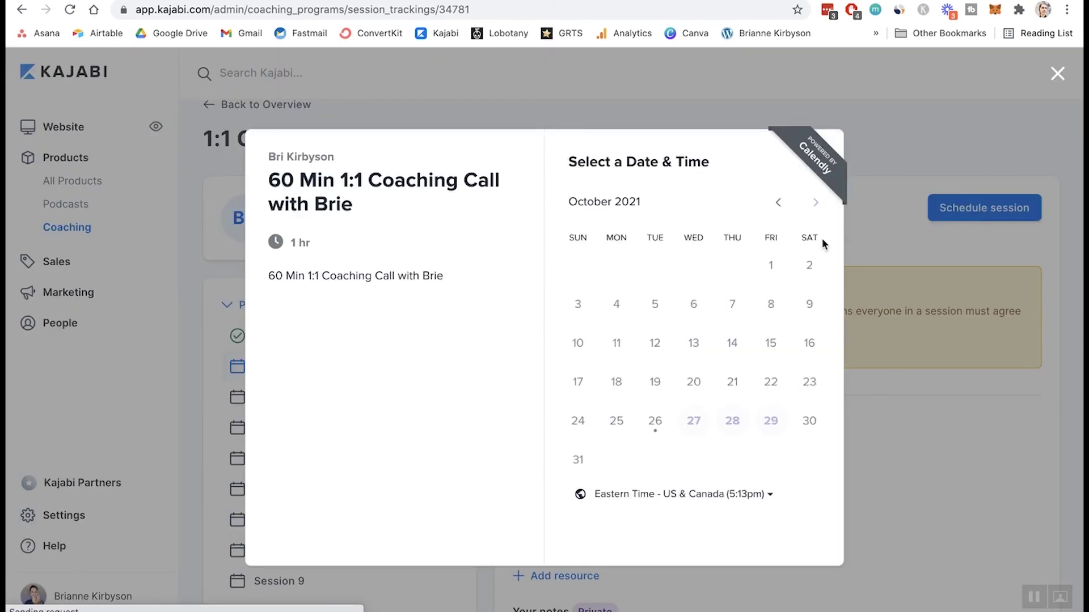
{"action": "left_click", "coordinate": [694, 420]}
{"action": "left_click", "coordinate": [810, 310]}
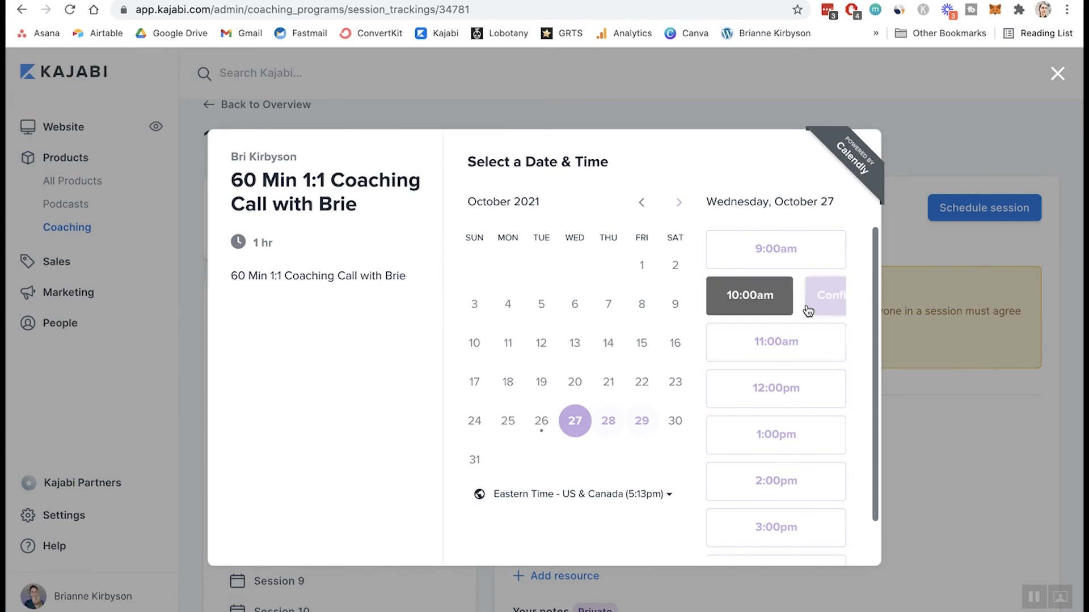
{"action": "left_click", "coordinate": [814, 297]}
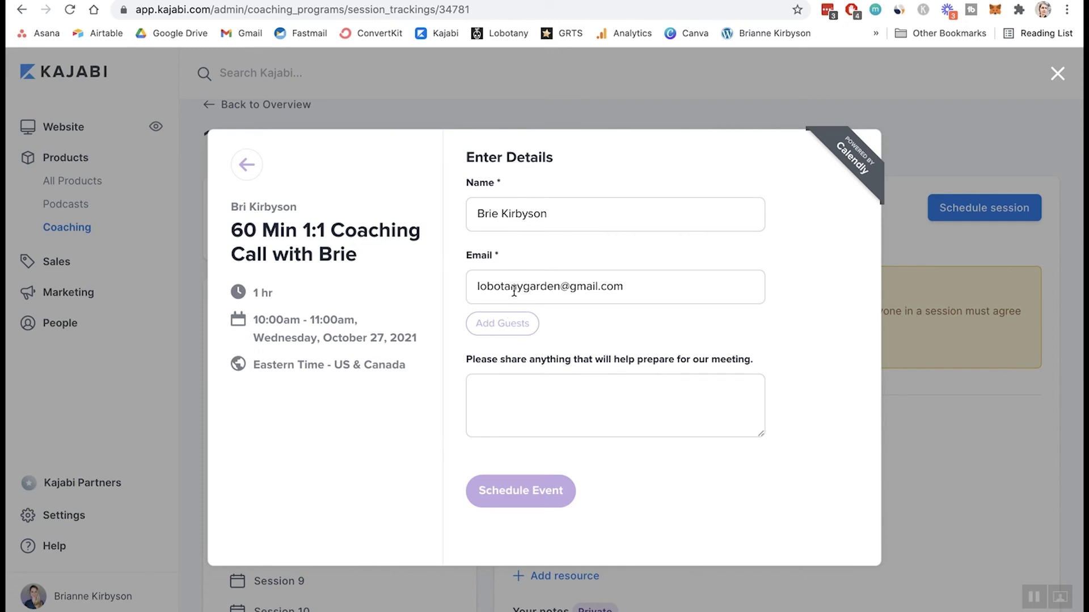
{"action": "left_click", "coordinate": [524, 486]}
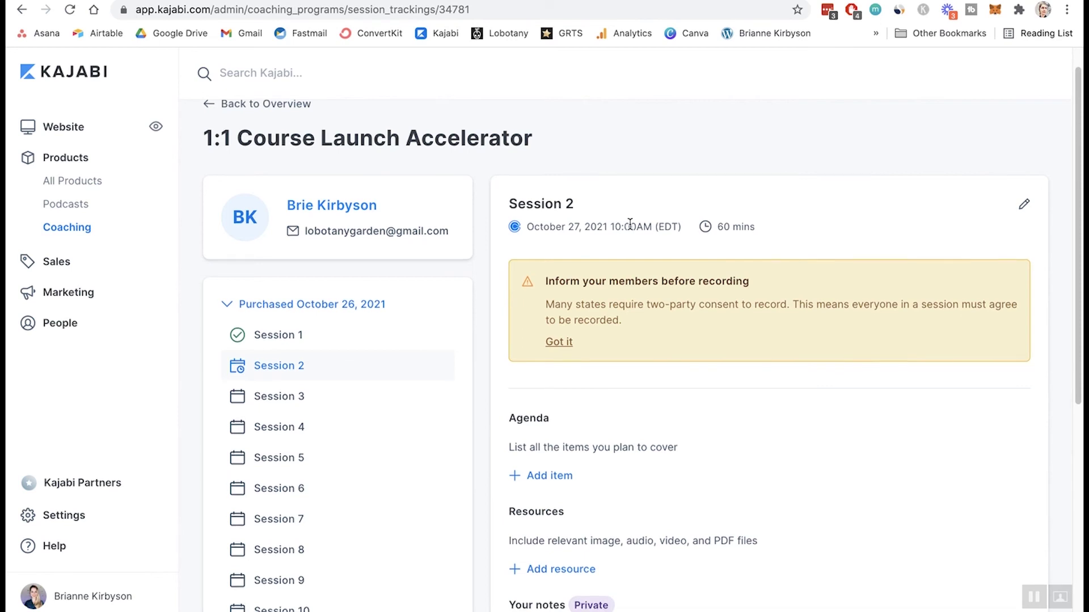
{"action": "scroll", "coordinate": [238, 136], "scroll_direction": "up", "scroll_amount": 1}
Navigate back through the program overview and program list to the Coaching dashboard.
{"action": "left_click", "coordinate": [238, 135]}
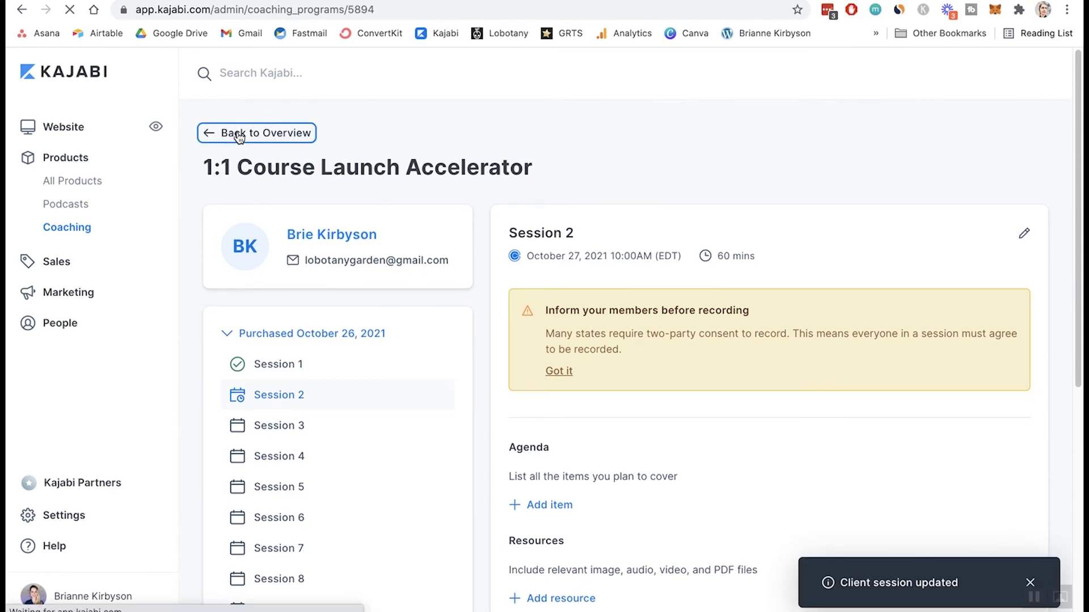
{"action": "left_click", "coordinate": [239, 135]}
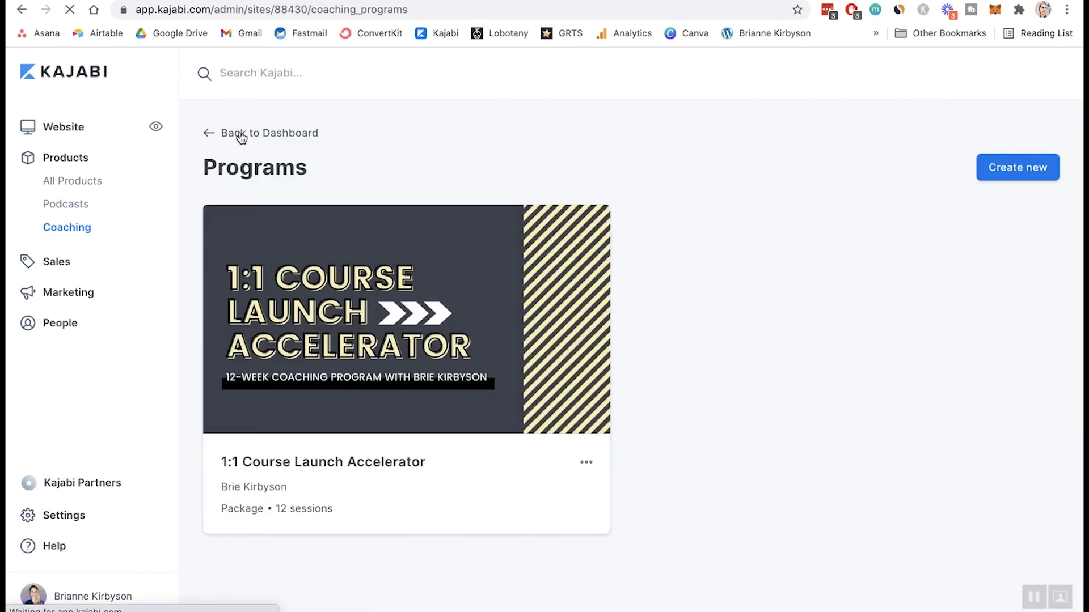
{"action": "left_click", "coordinate": [241, 135]}
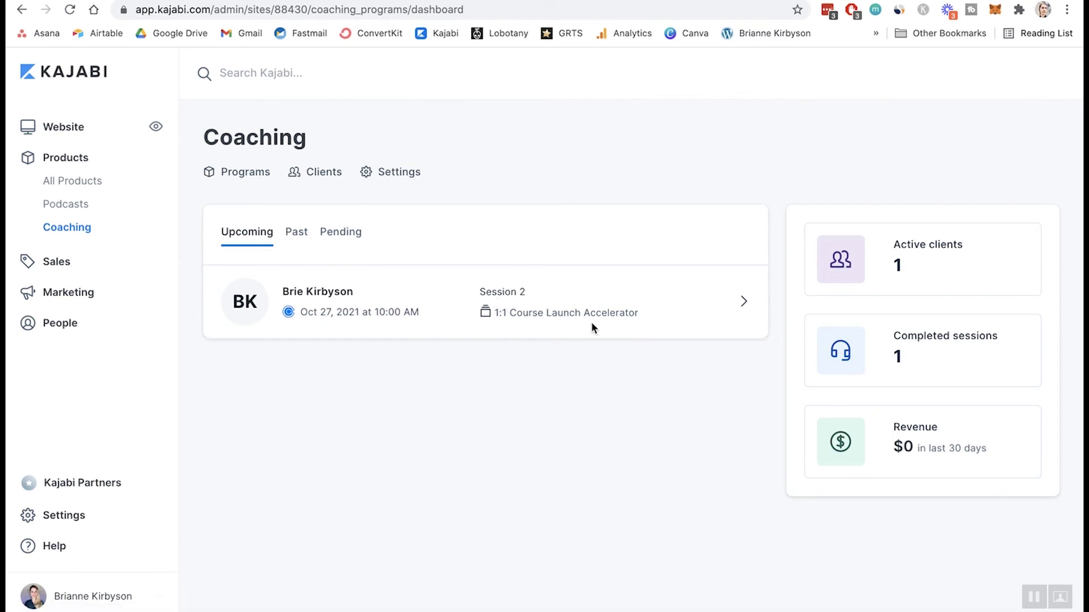
Open the upcoming Session 2 to review its October 27, 2021 10:00AM, 60-minute booking.
{"action": "left_click", "coordinate": [742, 306]}
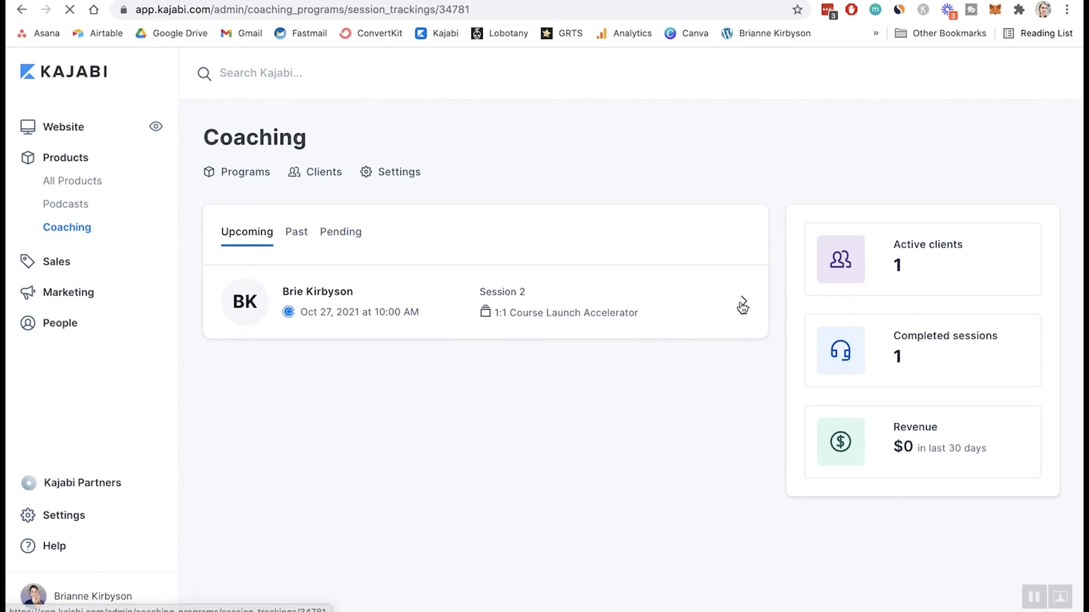
{"action": "scroll", "coordinate": [796, 274], "scroll_direction": "down", "scroll_amount": 5}
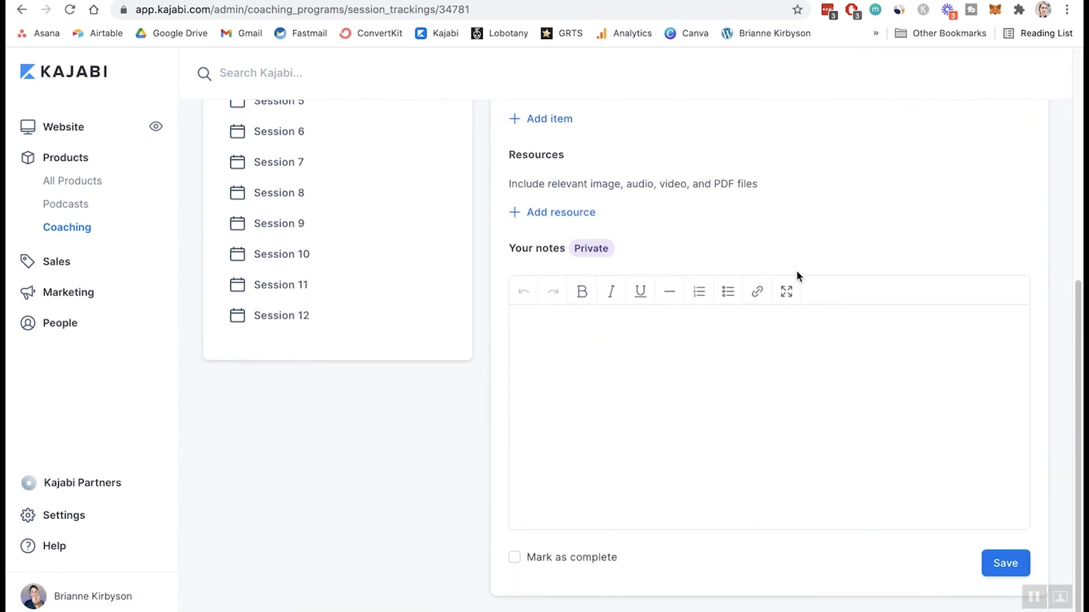
{"action": "scroll", "coordinate": [796, 272], "scroll_direction": "up", "scroll_amount": 4}
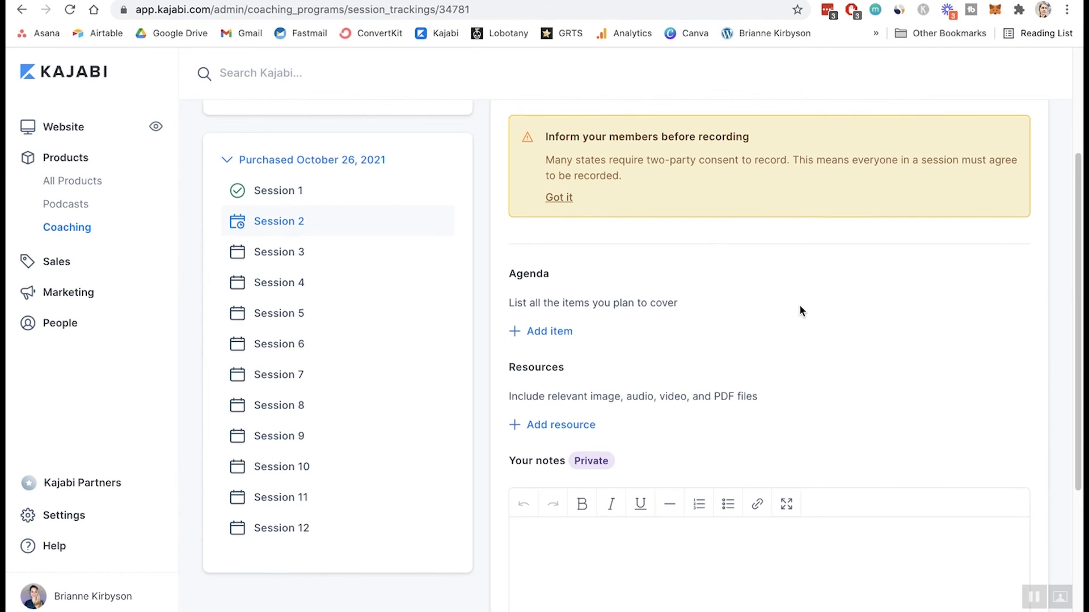
{"action": "scroll", "coordinate": [797, 306], "scroll_direction": "up", "scroll_amount": 2}
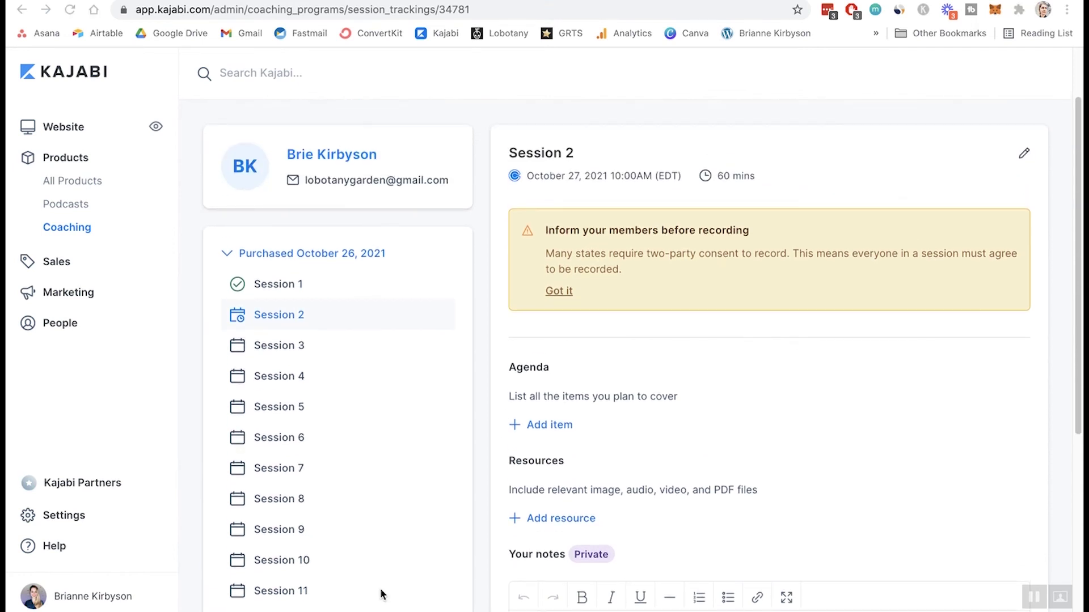